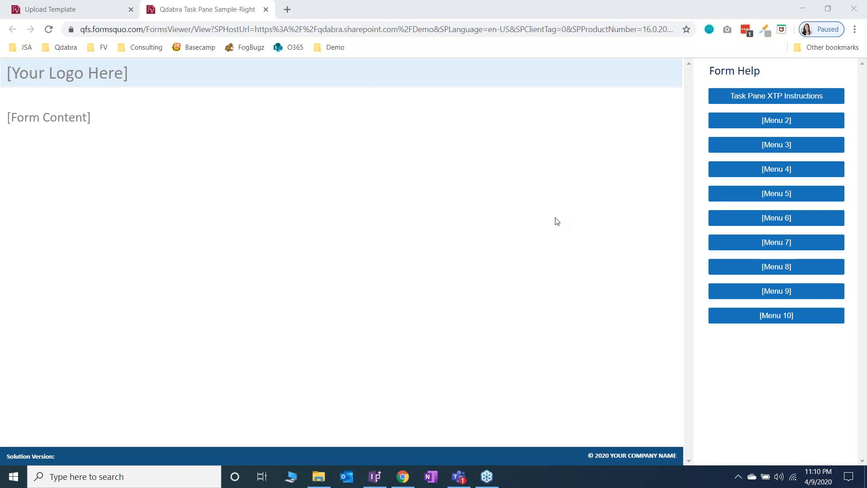
Switch to InfoPath and look over the layout of the QdabraTaskPane-Right template part.
{"action": "left_click", "coordinate": [374, 476]}
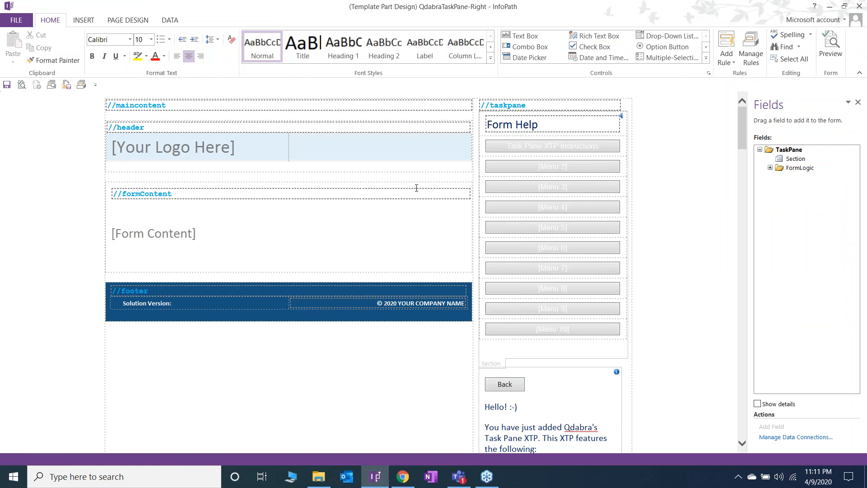
{"action": "scroll", "coordinate": [417, 201], "scroll_direction": "down", "scroll_amount": 5}
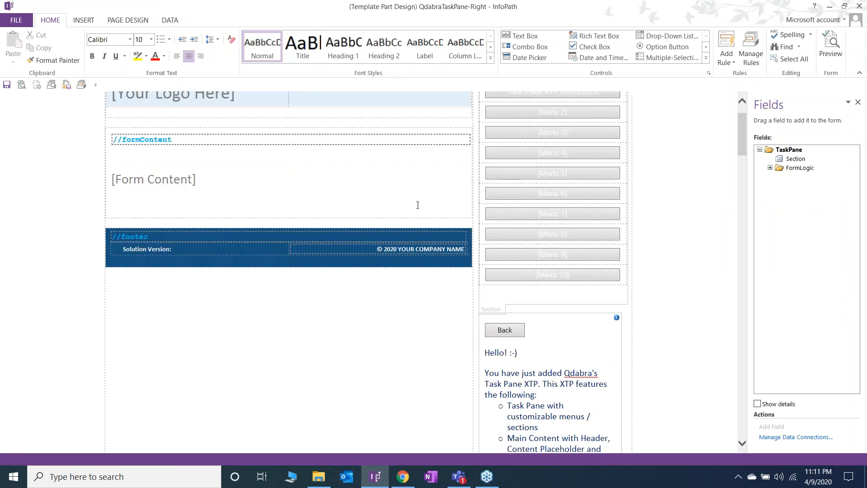
{"action": "scroll", "coordinate": [417, 206], "scroll_direction": "up", "scroll_amount": 5}
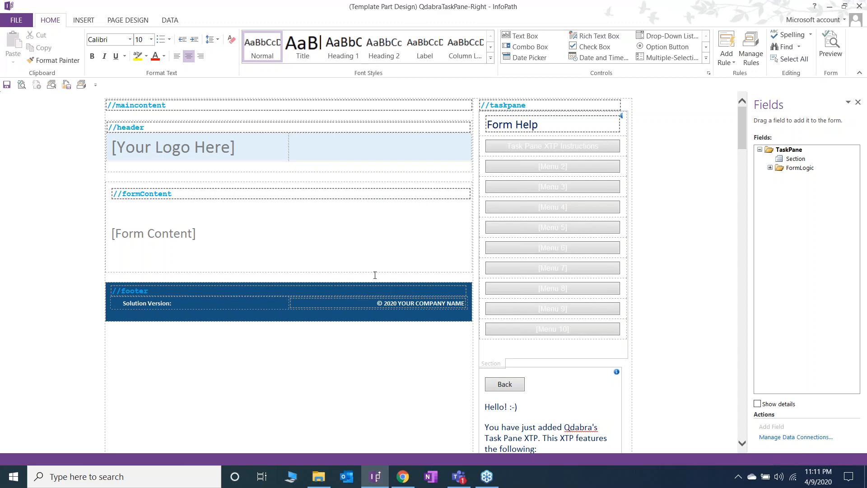
Switch to File Explorer and locate the left and right task pane template parts in Task Pane\PKG\Qdabra Task Pane XTP.
{"action": "left_click", "coordinate": [318, 476]}
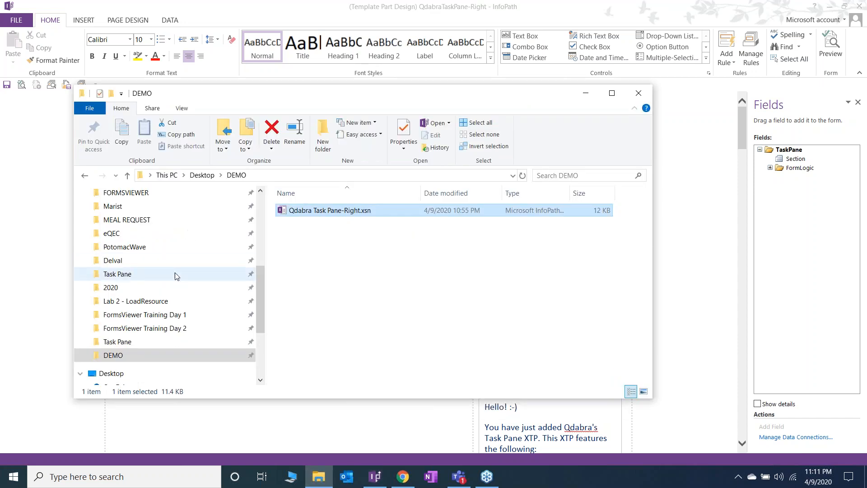
{"action": "left_click", "coordinate": [122, 342]}
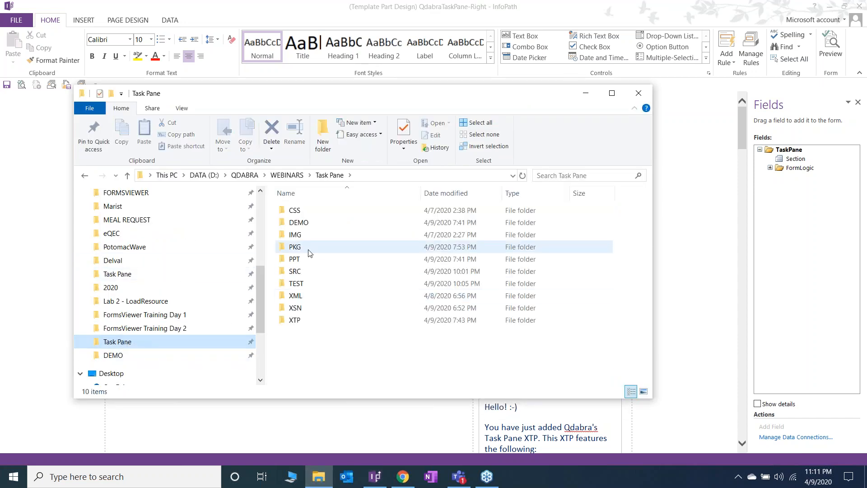
{"action": "left_click", "coordinate": [310, 252]}
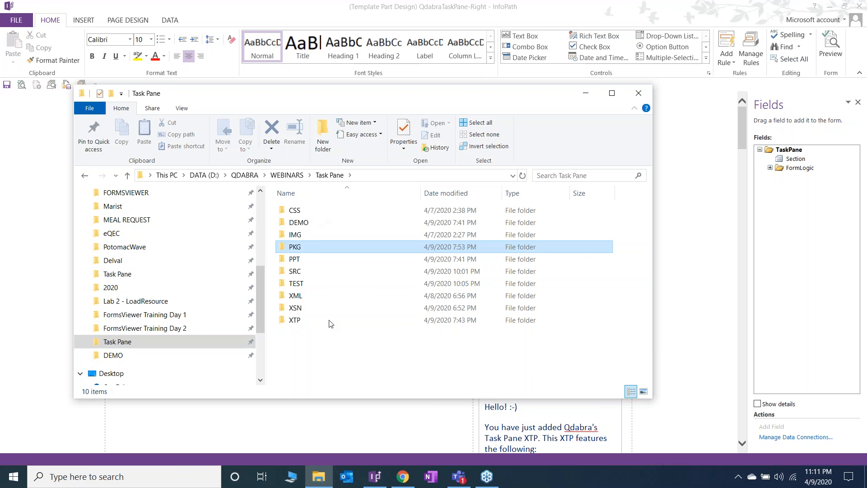
{"action": "key", "text": "Return"}
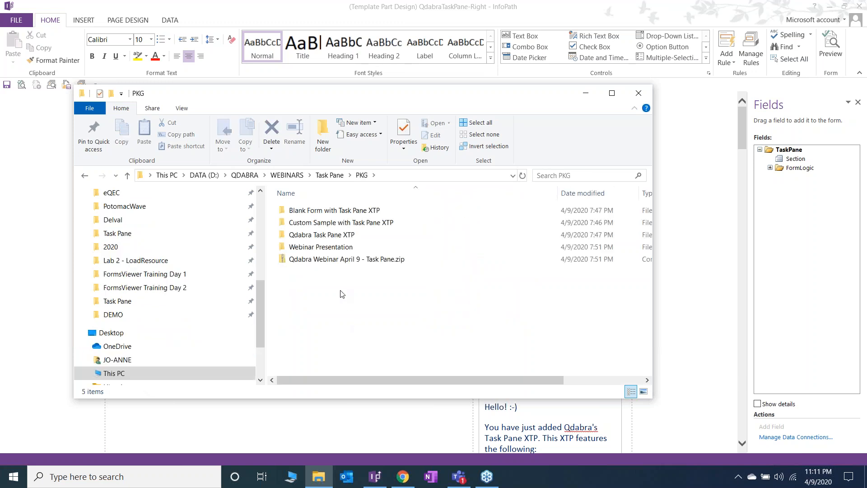
{"action": "double_click", "coordinate": [340, 237]}
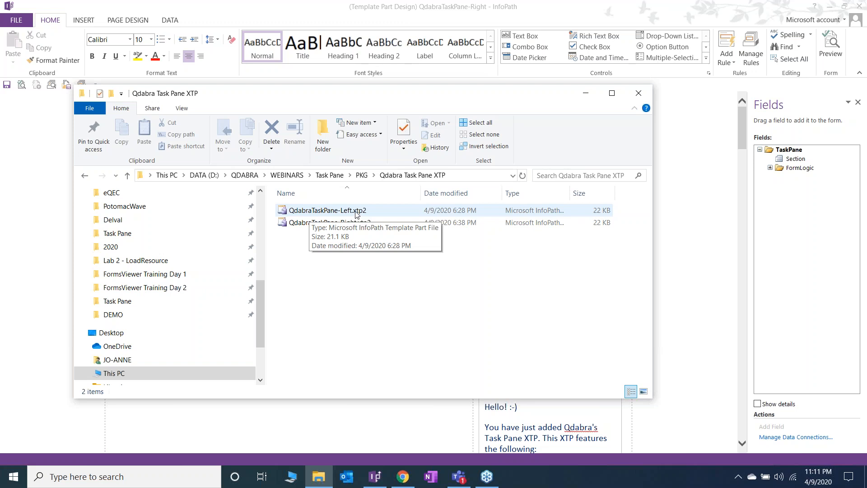
{"action": "left_click", "coordinate": [354, 214]}
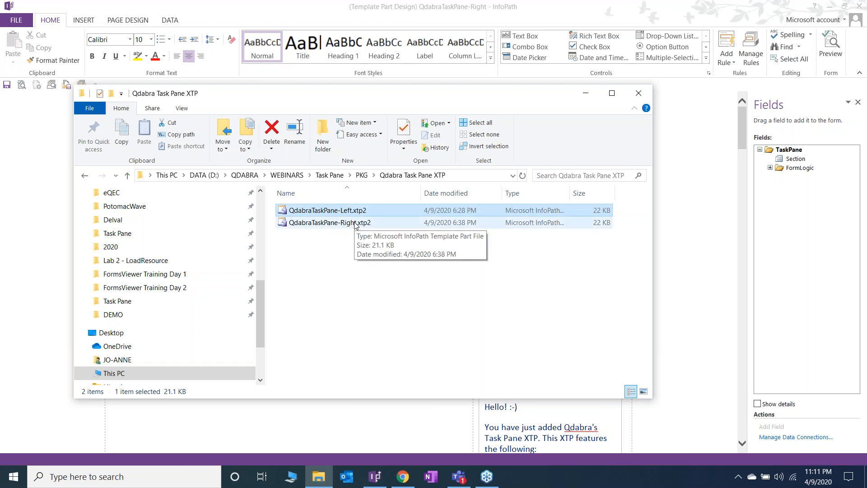
{"action": "left_click", "coordinate": [356, 223]}
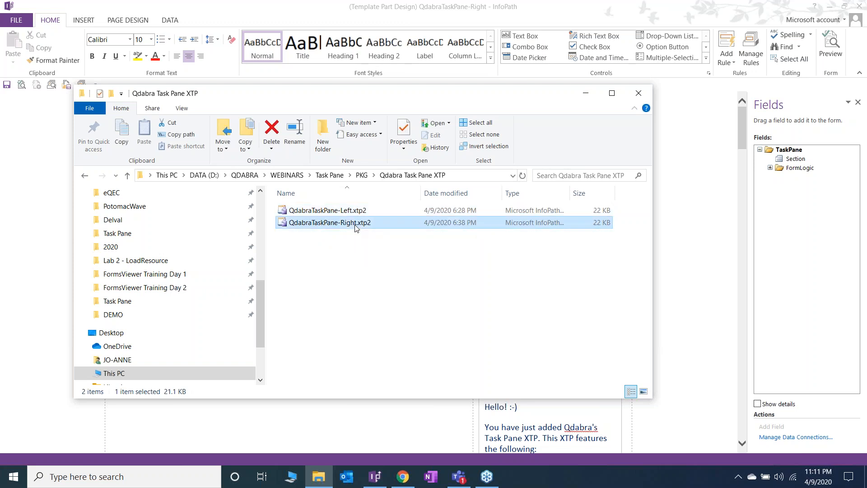
Return to InfoPath, create a new form from the Blank Form template and delete its default title table.
{"action": "left_click", "coordinate": [411, 12]}
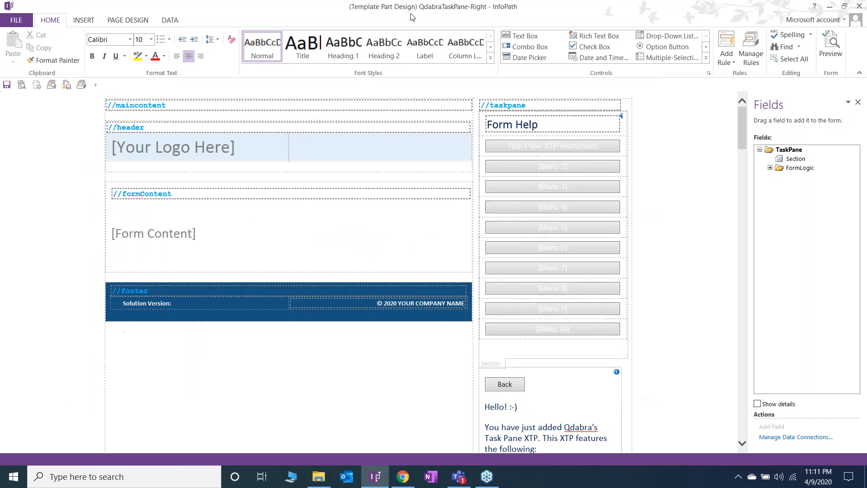
{"action": "left_click", "coordinate": [13, 476]}
{"action": "left_click", "coordinate": [270, 218]}
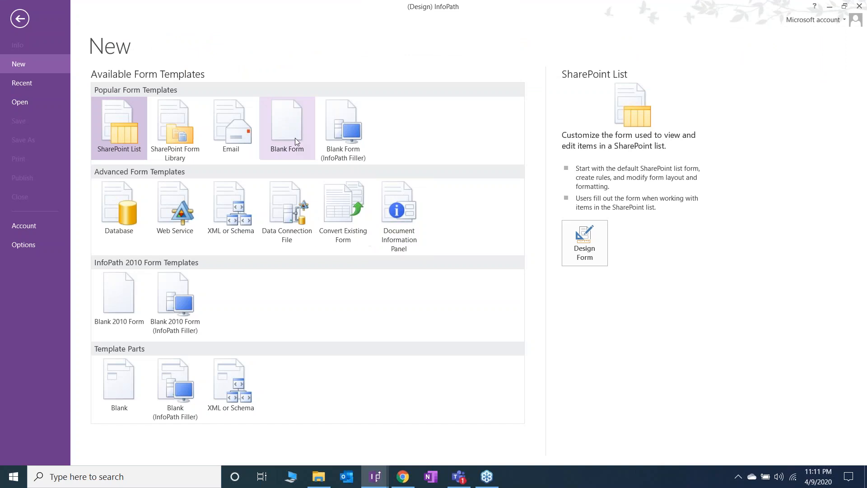
{"action": "left_click", "coordinate": [294, 138]}
{"action": "left_click", "coordinate": [596, 237]}
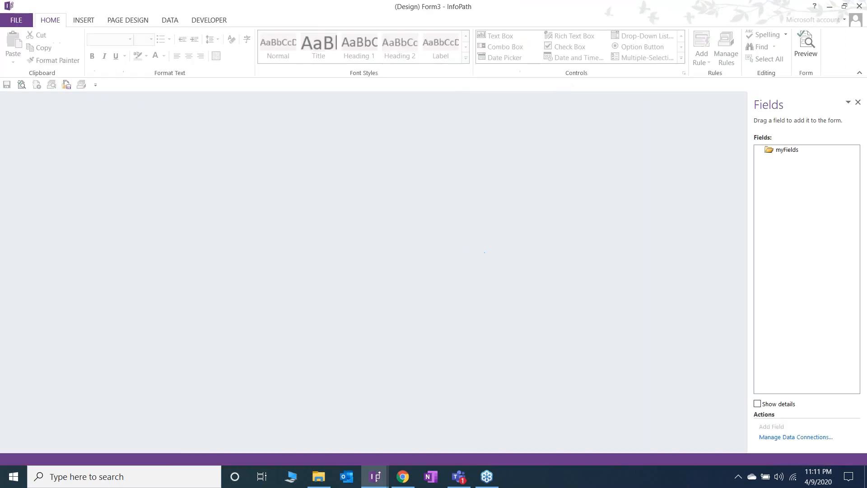
{"action": "left_click_drag", "start_coordinate": [429, 131], "coordinate": [442, 181]}
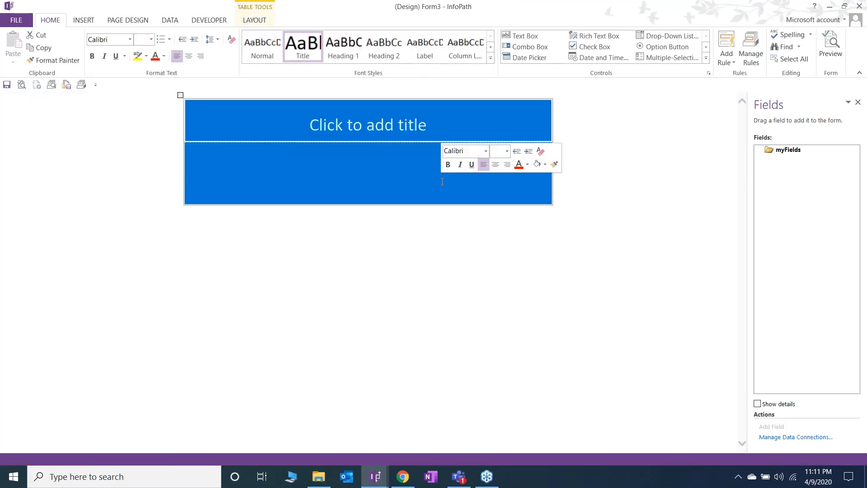
{"action": "key", "text": "Delete"}
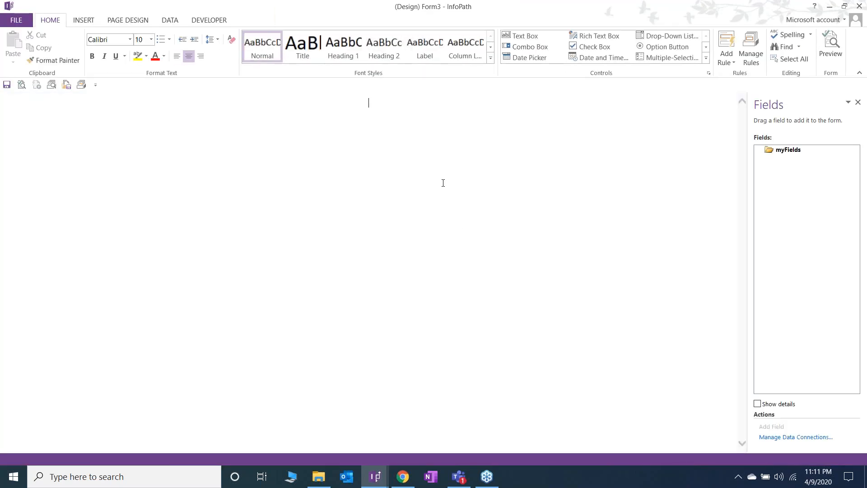
Remove QdabraTaskPane-Right from the list of custom controls.
{"action": "left_click", "coordinate": [707, 59]}
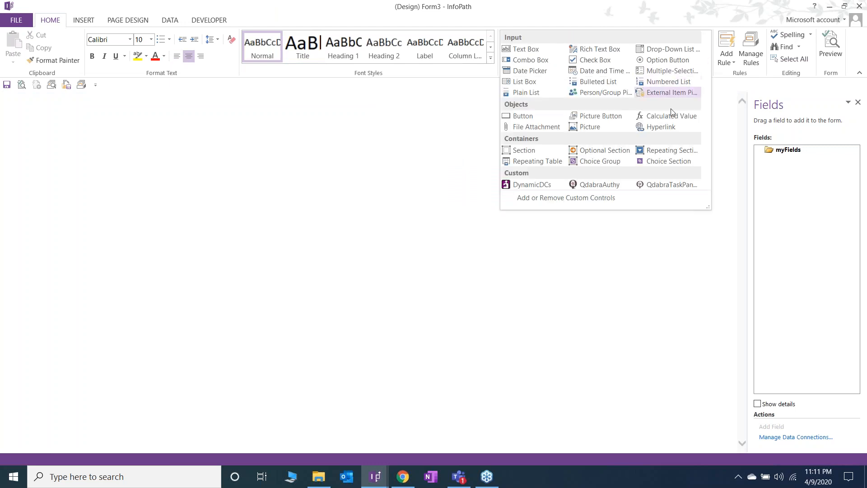
{"action": "left_click", "coordinate": [587, 199]}
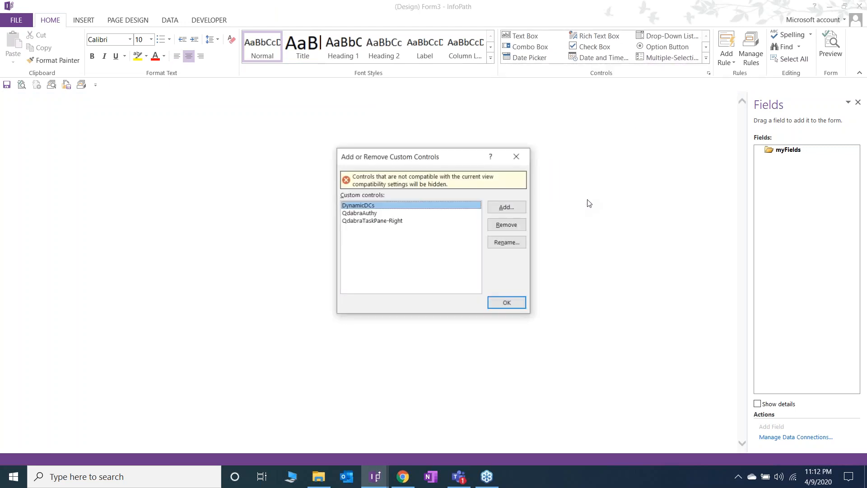
{"action": "left_click", "coordinate": [399, 224]}
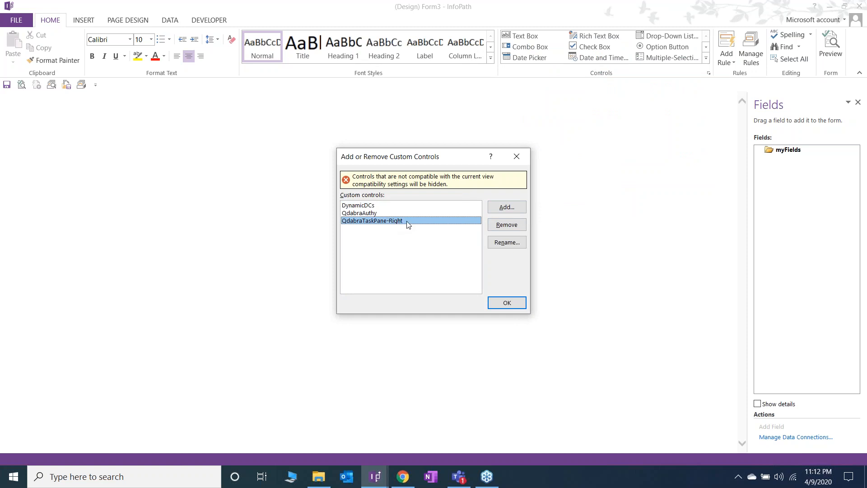
{"action": "left_click_drag", "start_coordinate": [447, 161], "coordinate": [413, 148]}
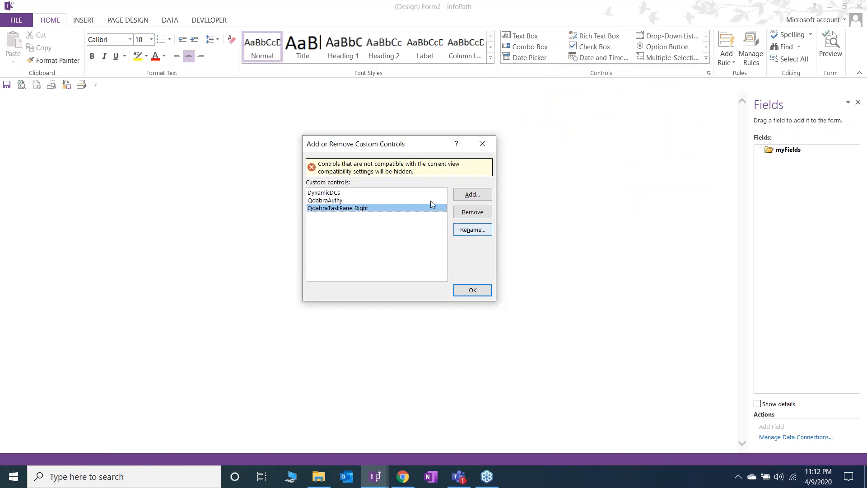
{"action": "left_click", "coordinate": [467, 216]}
{"action": "left_click", "coordinate": [416, 269]}
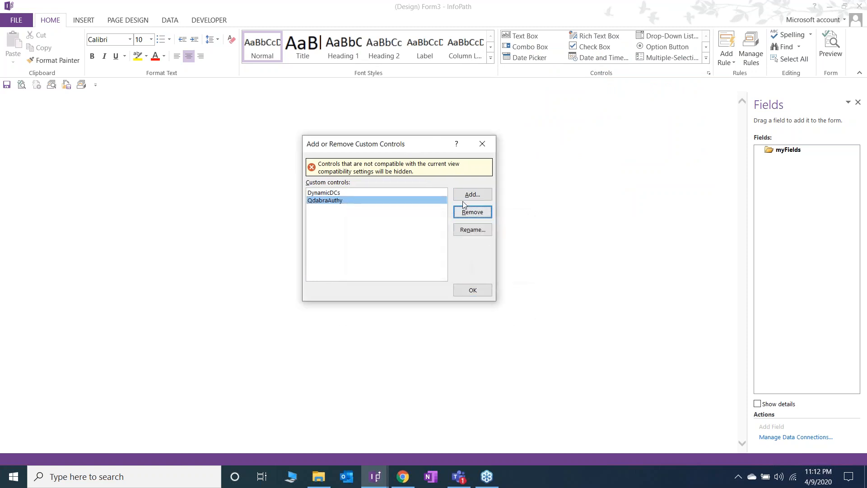
Add QdabraTaskPane-Right.xtp2 from Task Pane\PKG\Qdabra Task Pane XTP as a Template Part custom control.
{"action": "left_click", "coordinate": [469, 193]}
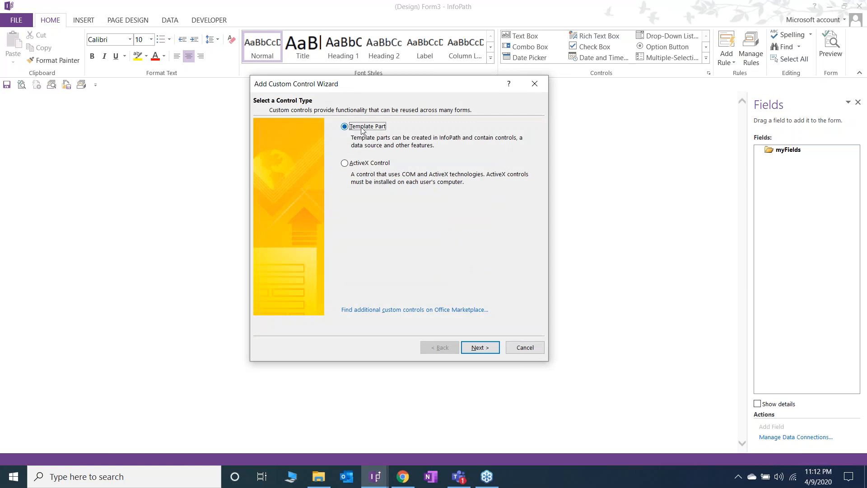
{"action": "left_click", "coordinate": [474, 351]}
{"action": "left_click", "coordinate": [507, 155]}
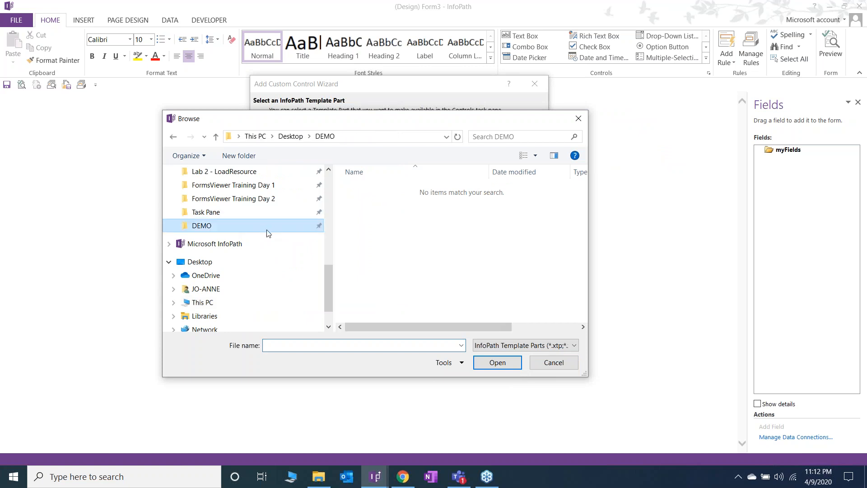
{"action": "left_click", "coordinate": [209, 213]}
{"action": "double_click", "coordinate": [377, 225]}
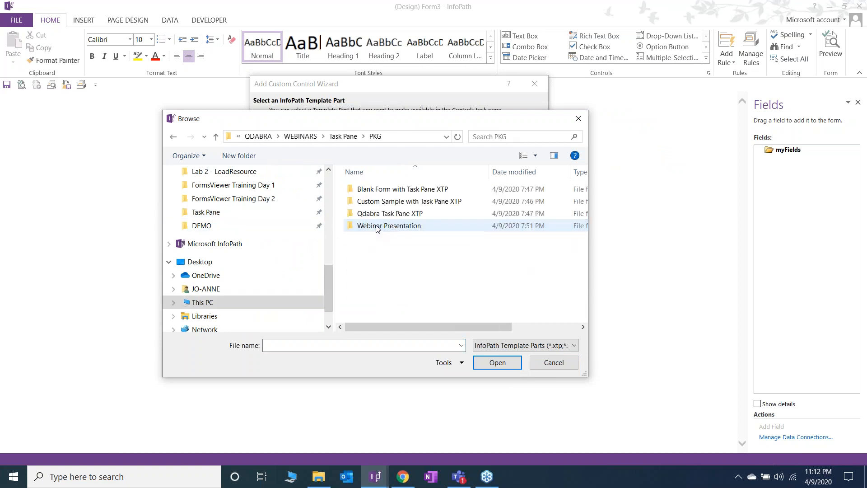
{"action": "double_click", "coordinate": [391, 213]}
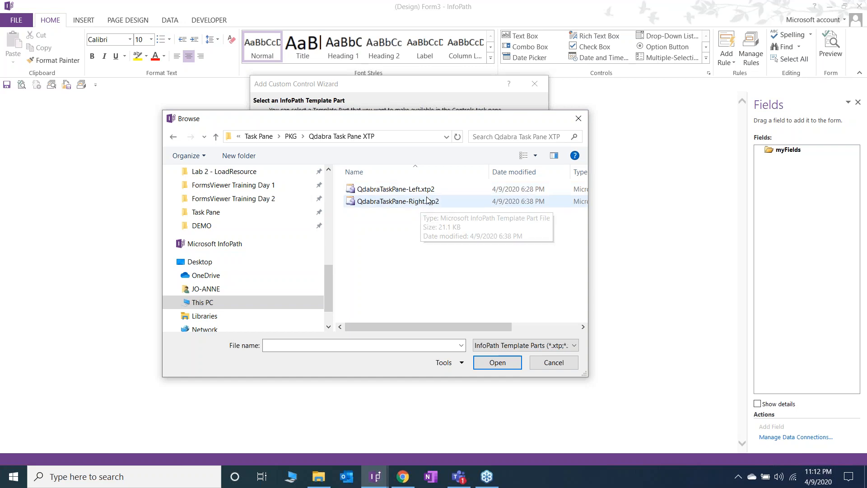
{"action": "left_click", "coordinate": [423, 202]}
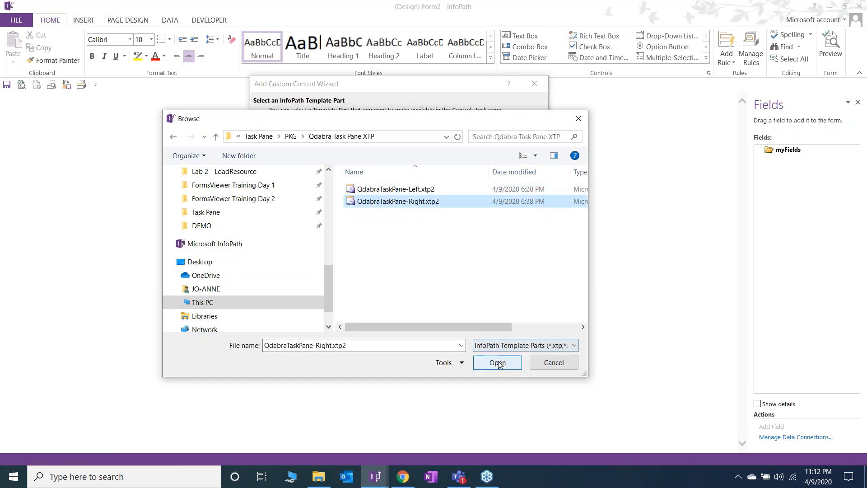
{"action": "left_click", "coordinate": [497, 362]}
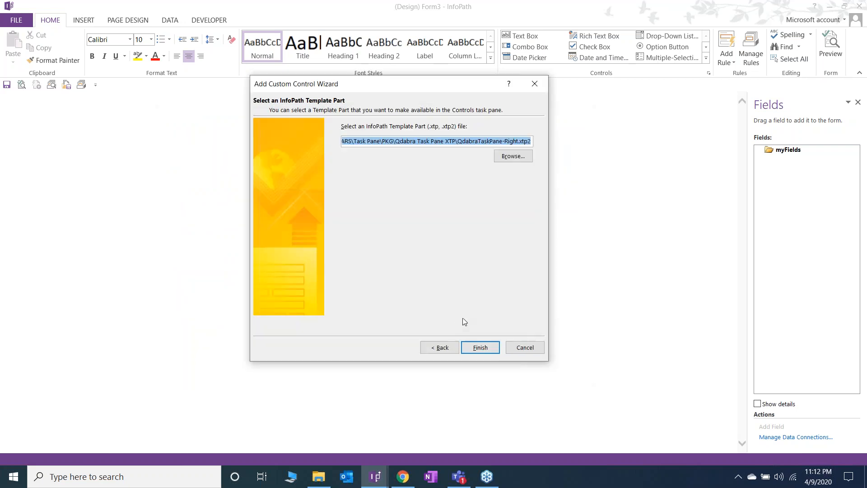
{"action": "left_click", "coordinate": [488, 350]}
{"action": "left_click", "coordinate": [524, 347]}
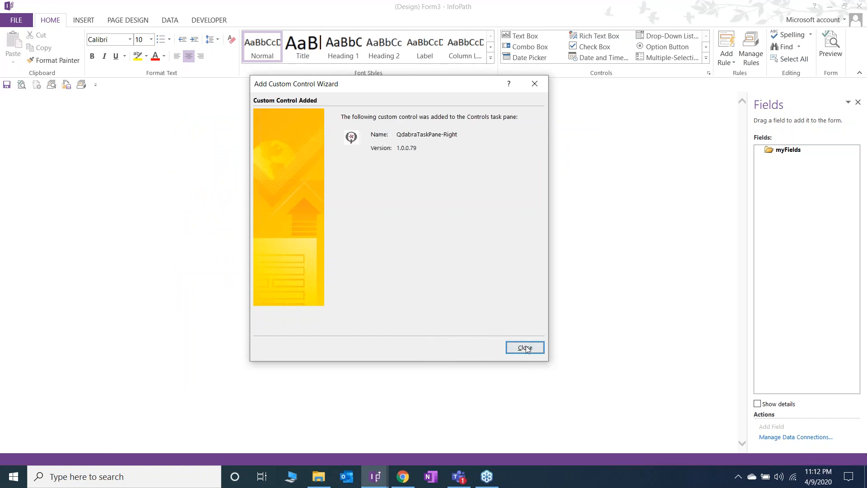
{"action": "left_click", "coordinate": [481, 293]}
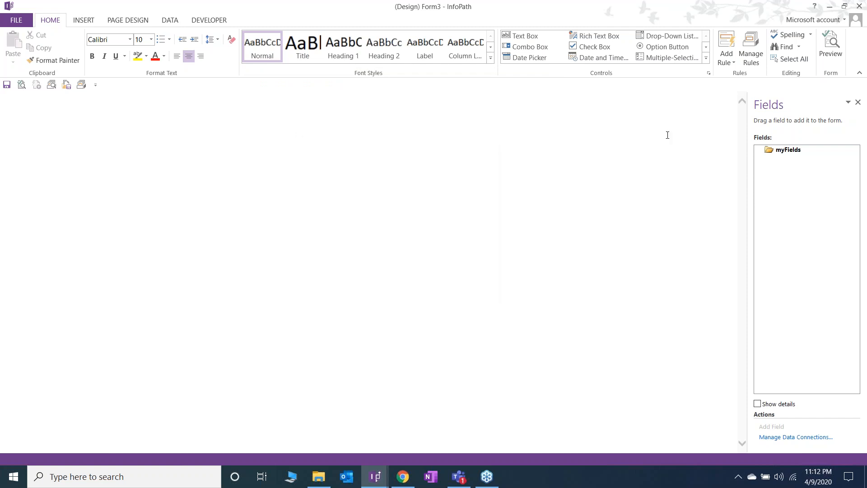
Insert the QdabraTaskPane-Right custom control into the empty form.
{"action": "left_click", "coordinate": [705, 58]}
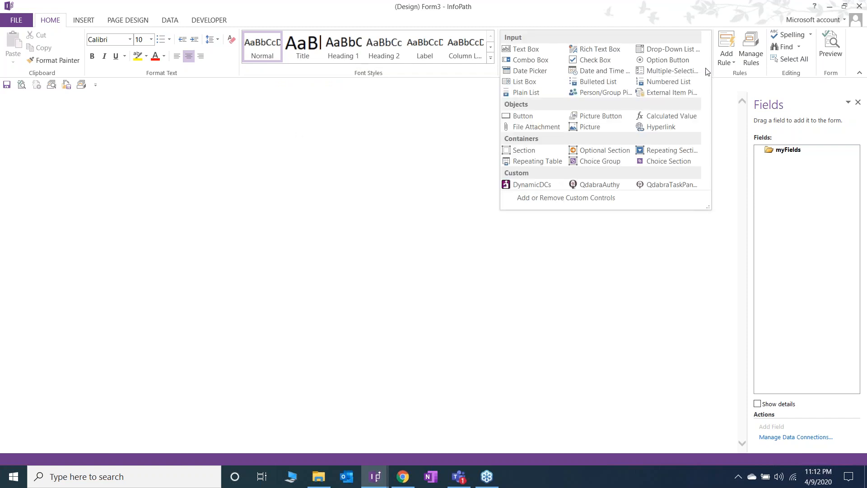
{"action": "left_click", "coordinate": [679, 190]}
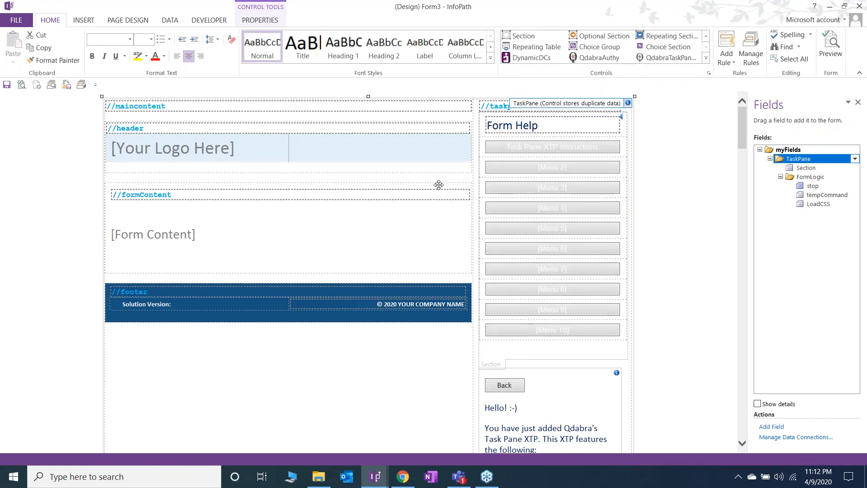
Save the form template as Qdabra Task Pane-Right.xsn in the Desktop DEMO folder, overwriting the existing file.
{"action": "left_click", "coordinate": [22, 21]}
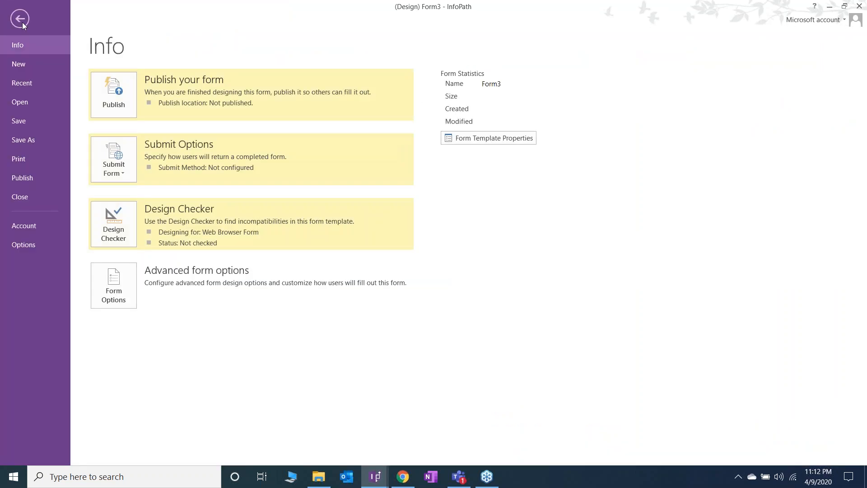
{"action": "left_click", "coordinate": [33, 142]}
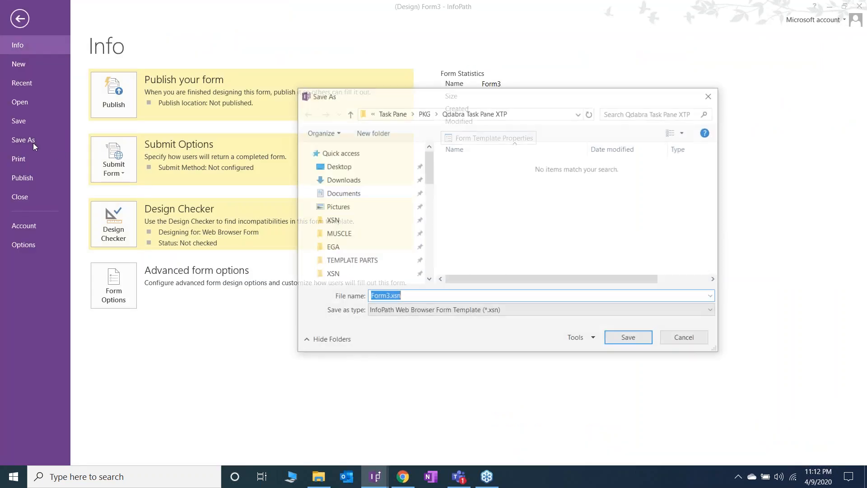
{"action": "scroll", "coordinate": [361, 217], "scroll_direction": "up", "scroll_amount": 1}
{"action": "left_click", "coordinate": [334, 188]}
{"action": "left_click", "coordinate": [489, 165]}
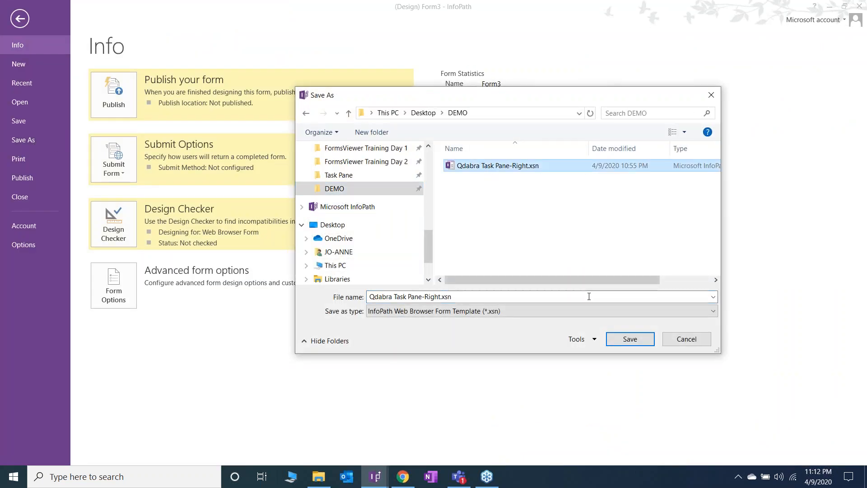
{"action": "left_click", "coordinate": [630, 338]}
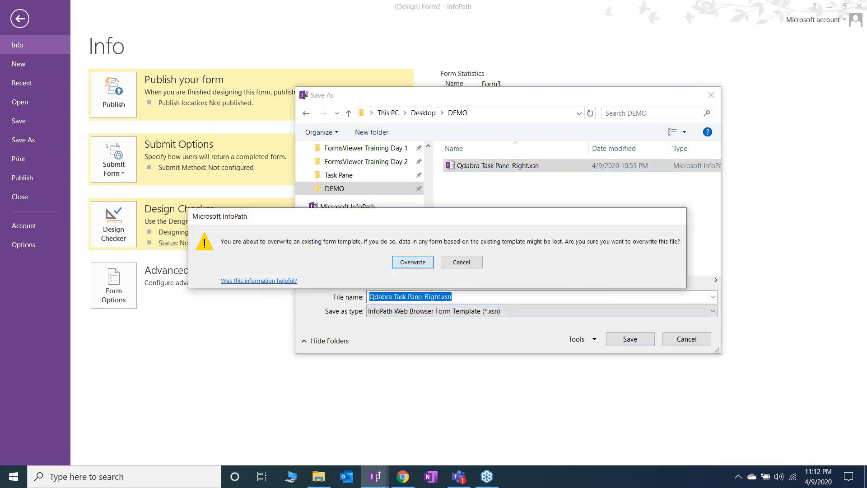
{"action": "left_click", "coordinate": [402, 262]}
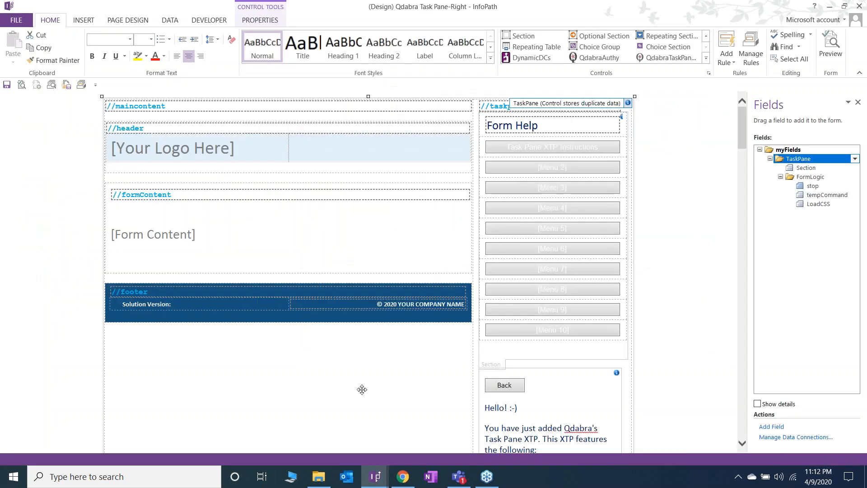
Switch to the FormsViewer template upload page in Chrome and add Qdabra Task Pane-Right.xsn from the DEMO folder as the form template.
{"action": "left_click", "coordinate": [402, 476]}
{"action": "left_click", "coordinate": [92, 6]}
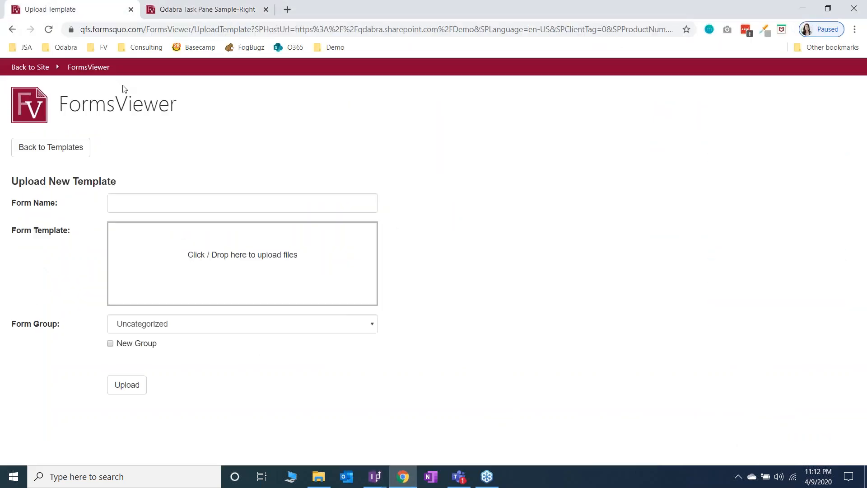
{"action": "left_click", "coordinate": [319, 477]}
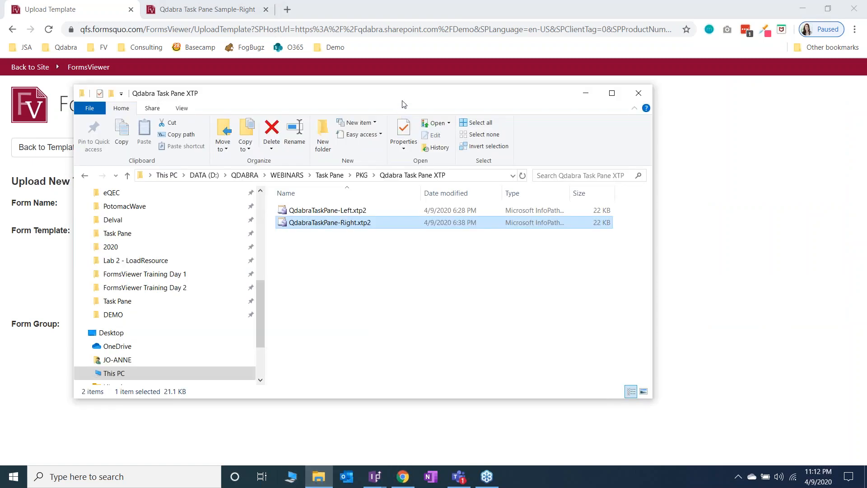
{"action": "left_click_drag", "start_coordinate": [412, 103], "coordinate": [604, 111]}
{"action": "left_click", "coordinate": [308, 324]}
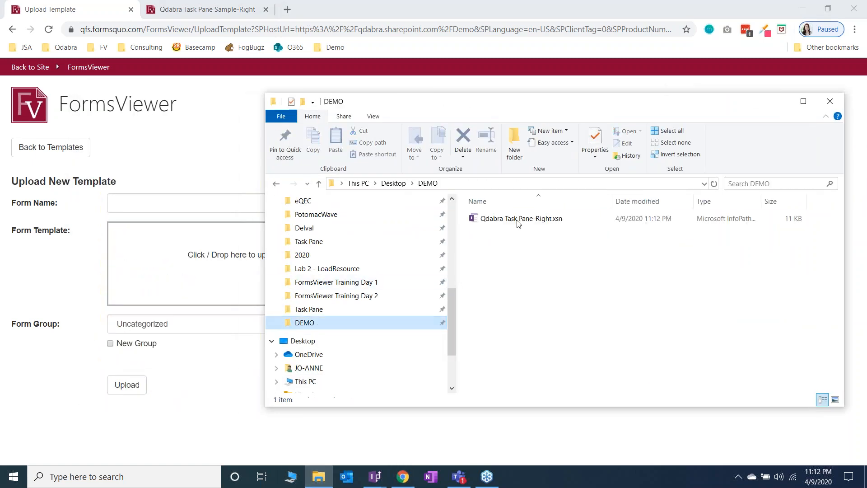
{"action": "left_click_drag", "start_coordinate": [520, 219], "coordinate": [208, 282]}
Assign the form group Webinar 2020.04.09 Task Pane and upload the template.
{"action": "left_click", "coordinate": [183, 365]}
{"action": "scroll", "coordinate": [210, 221], "scroll_direction": "down", "scroll_amount": 5}
{"action": "left_click", "coordinate": [197, 334]}
{"action": "left_click", "coordinate": [137, 424]}
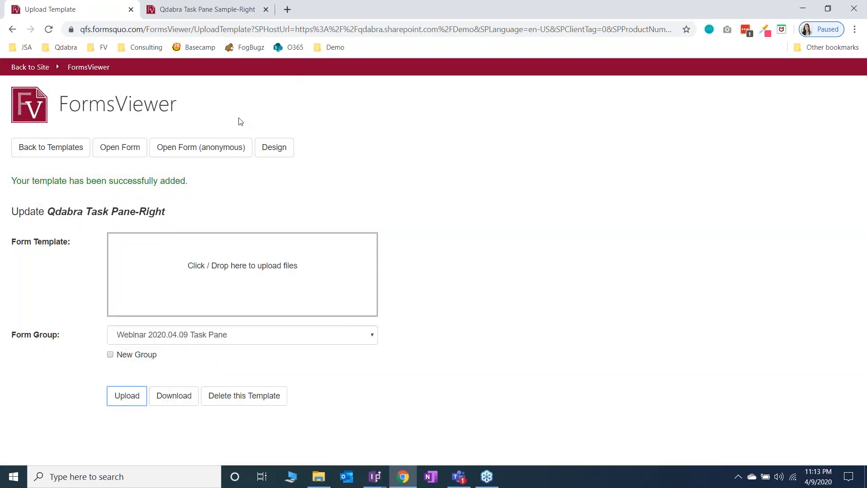
Close the sample form and open the uploaded Qdabra Task Pane-Right form to check how it renders, returning to the upload page.
{"action": "left_click", "coordinate": [266, 9]}
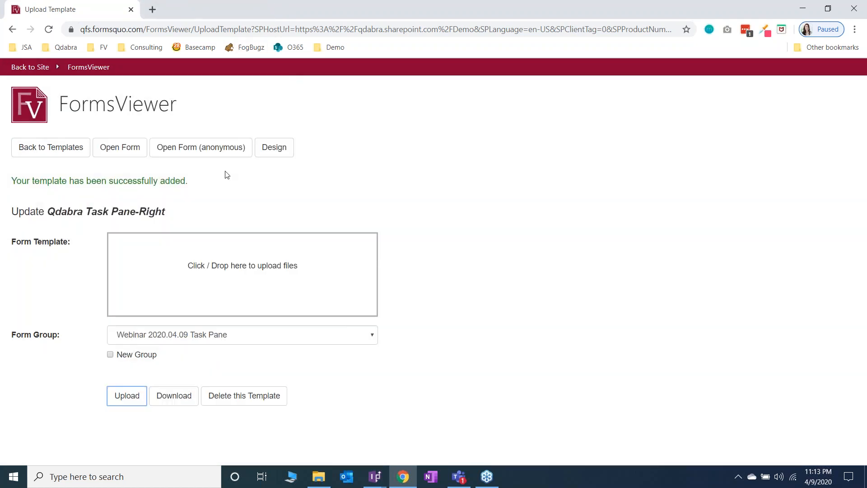
{"action": "left_click", "coordinate": [120, 149]}
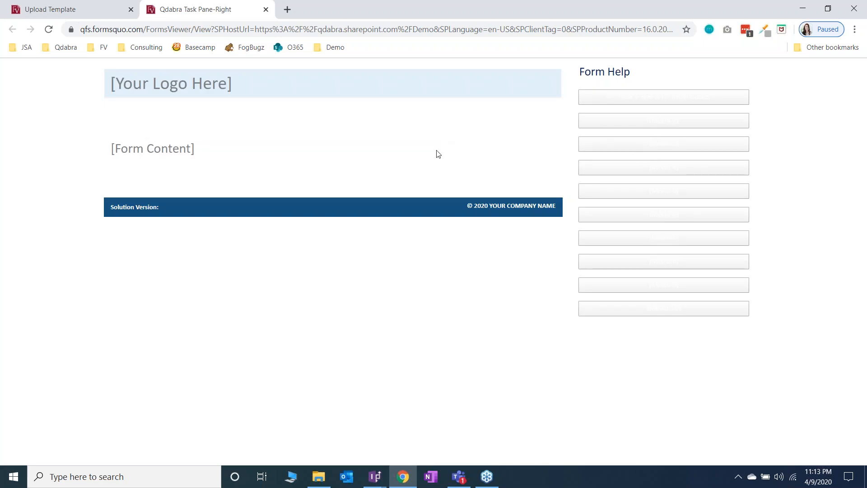
{"action": "left_click", "coordinate": [99, 6]}
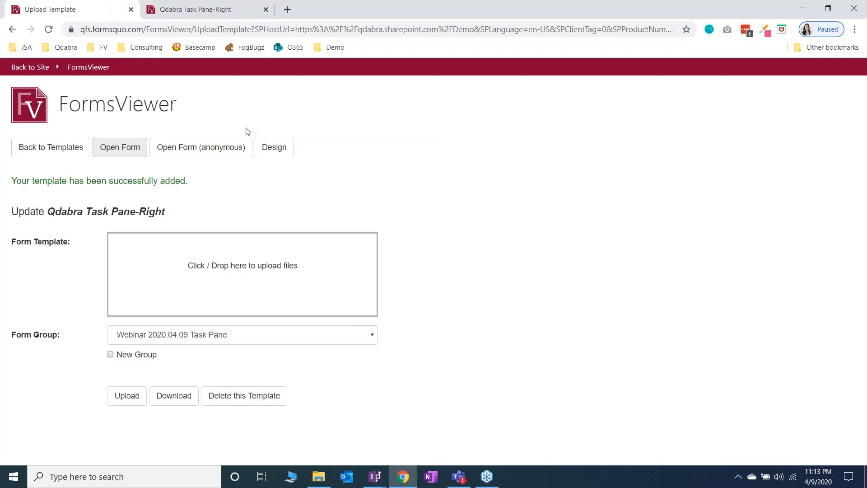
Open the Qdabra Task Pane-Right template in FormsDesigner and inject qRules into it.
{"action": "left_click", "coordinate": [280, 149]}
{"action": "left_click", "coordinate": [400, 9]}
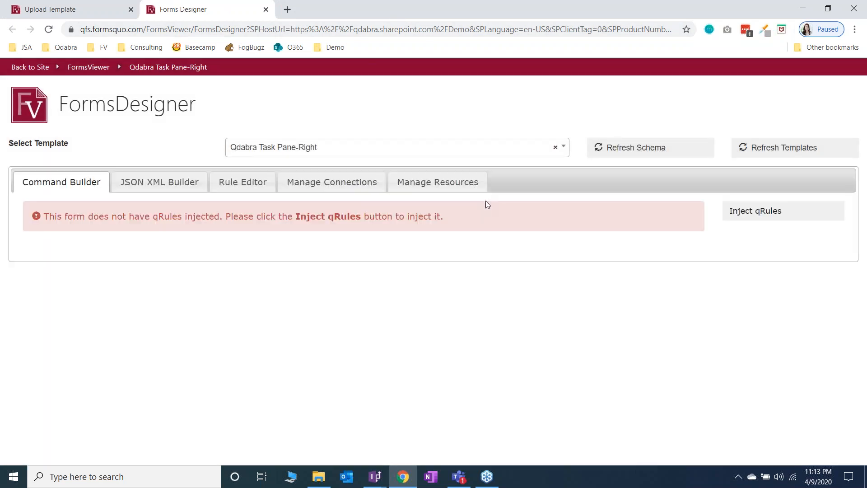
{"action": "left_click", "coordinate": [750, 215]}
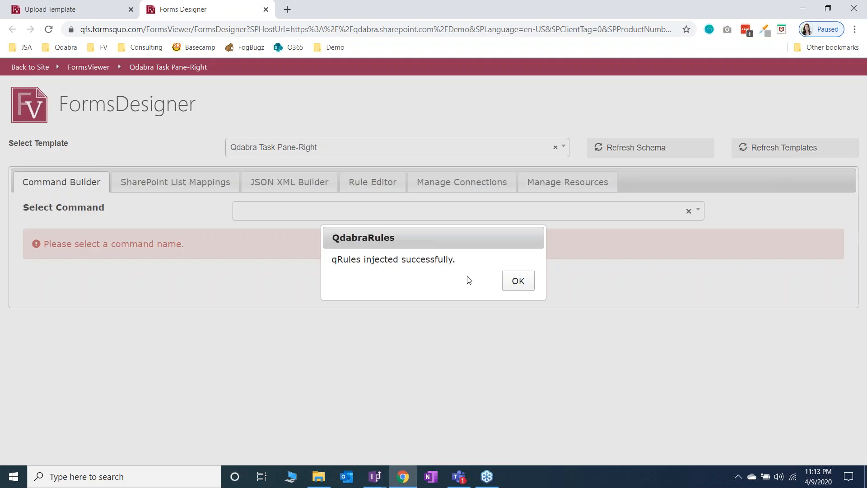
{"action": "left_click", "coordinate": [508, 281]}
Download the qRules-injected Qdabra Task Pane-Right template from FormsViewer, show it in its folder and go to the DEMO folder.
{"action": "left_click", "coordinate": [193, 68]}
{"action": "left_click", "coordinate": [130, 10]}
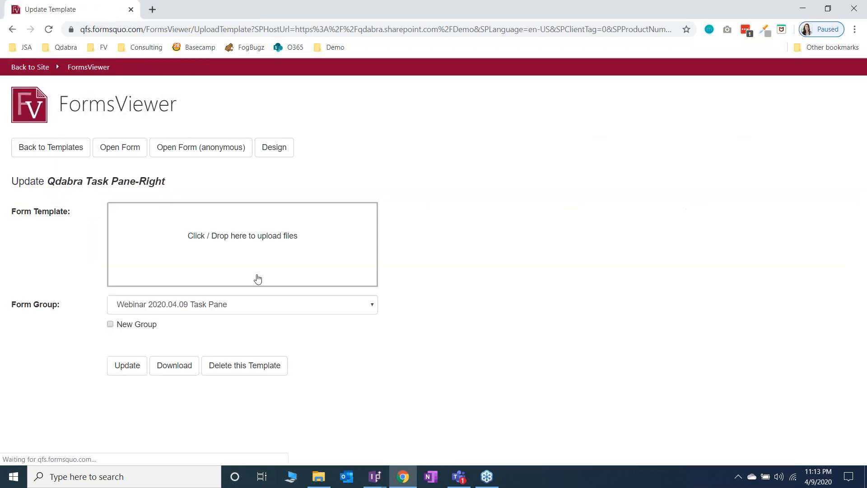
{"action": "left_click", "coordinate": [181, 371]}
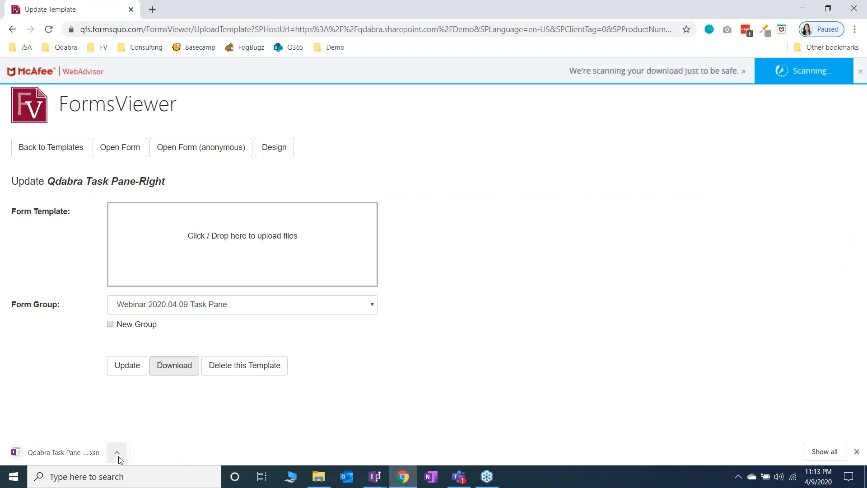
{"action": "left_click", "coordinate": [118, 456]}
{"action": "left_click", "coordinate": [162, 414]}
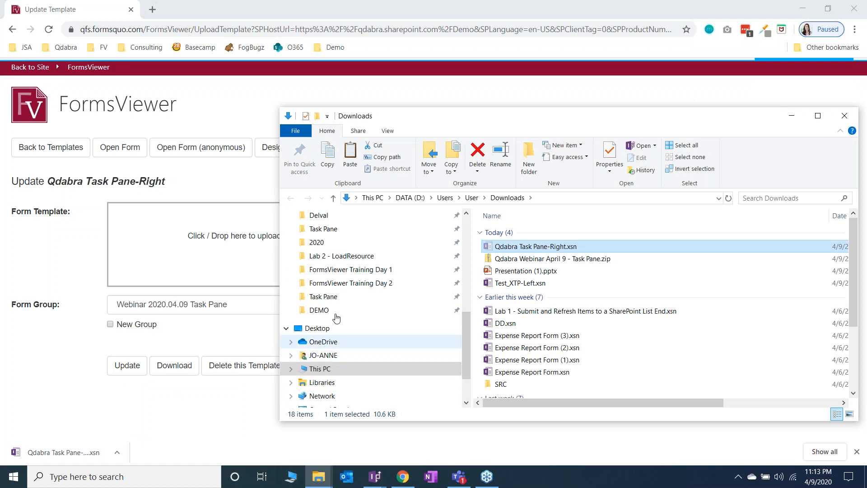
{"action": "left_click", "coordinate": [334, 311]}
Close the old Qdabra Task Pane-Right design in InfoPath and open the downloaded version from the DEMO folder in design mode.
{"action": "mouse_move", "coordinate": [374, 476]}
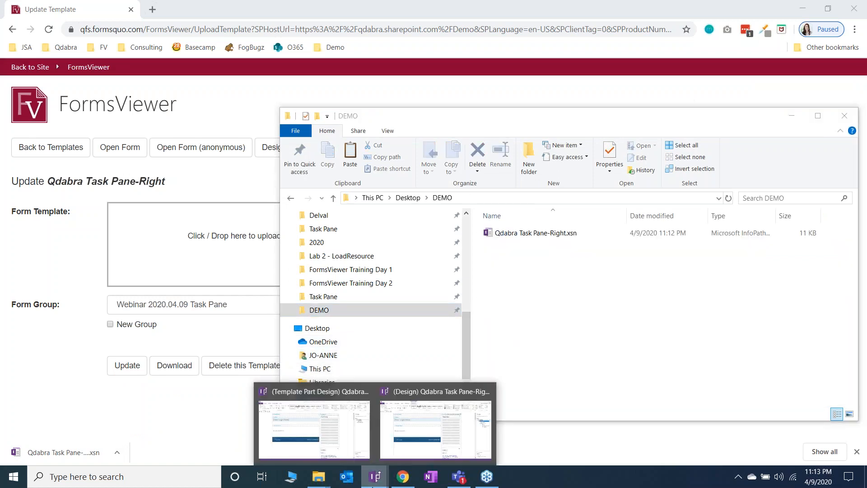
{"action": "left_click", "coordinate": [445, 427]}
{"action": "left_click", "coordinate": [859, 6]}
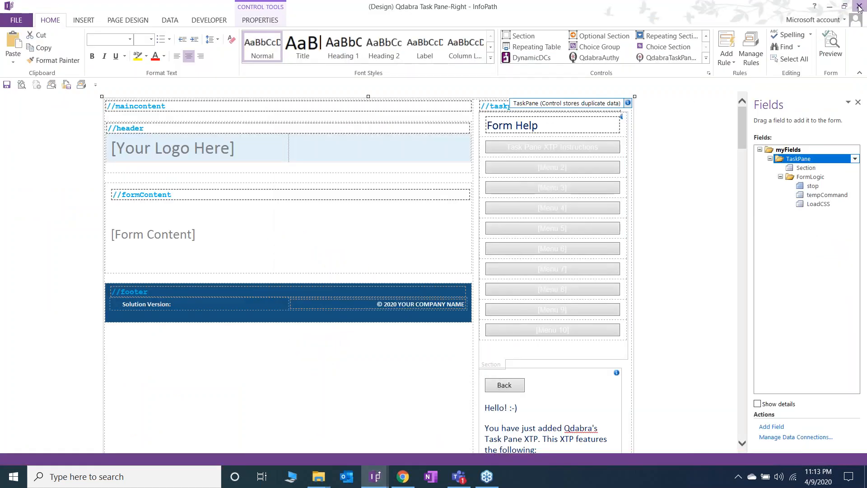
{"action": "left_click", "coordinate": [503, 196]}
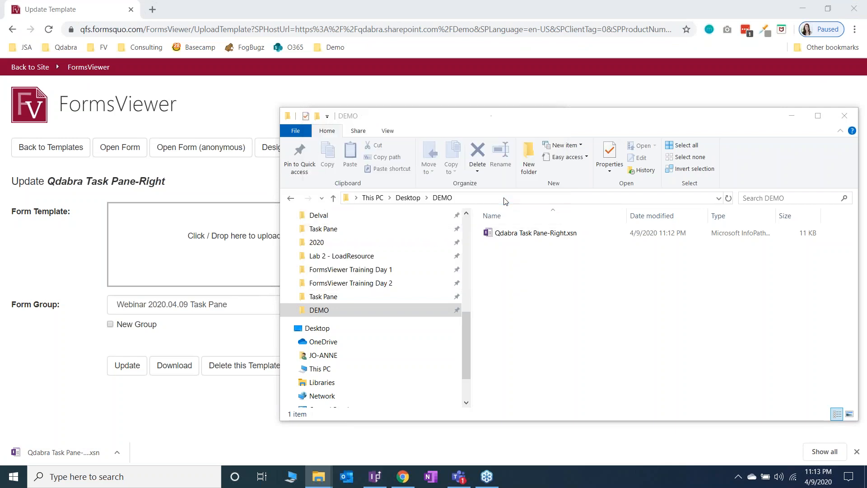
{"action": "right_click", "coordinate": [549, 239]}
{"action": "left_click", "coordinate": [591, 25]}
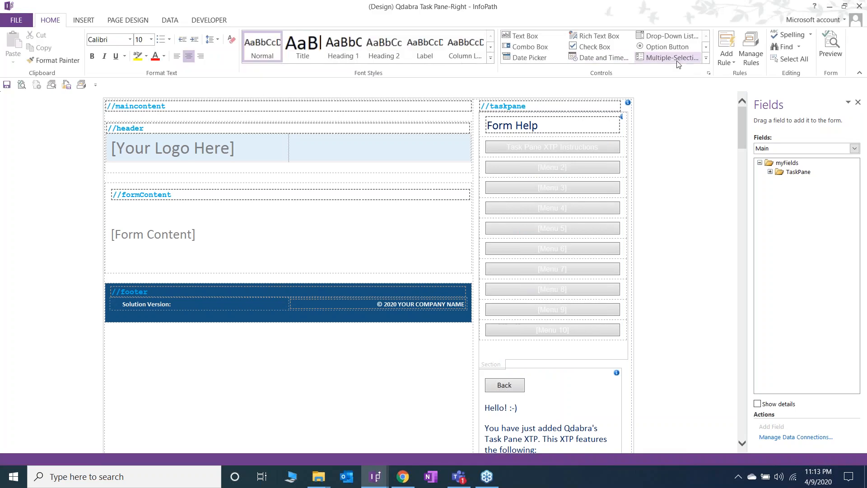
Create an action rule named Load CSS on the finishedLoading field of the QdabraRules secondary data source.
{"action": "left_click", "coordinate": [745, 61]}
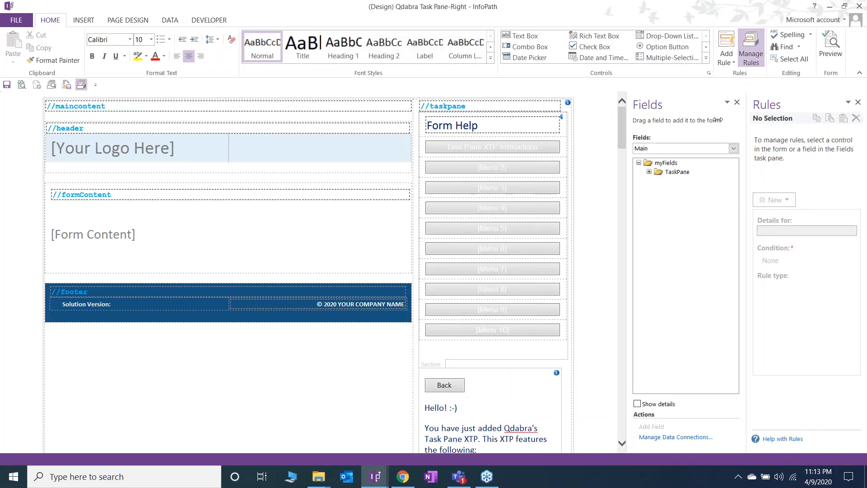
{"action": "left_click", "coordinate": [665, 148]}
{"action": "left_click", "coordinate": [632, 167]}
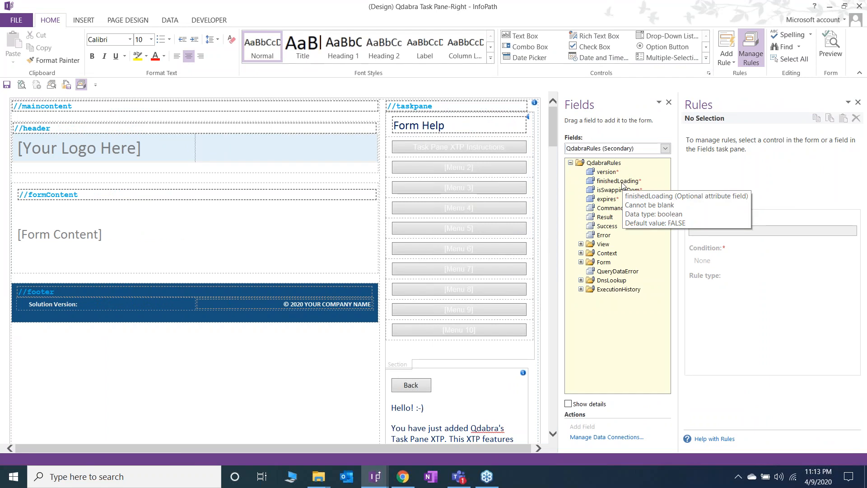
{"action": "left_click", "coordinate": [625, 181]}
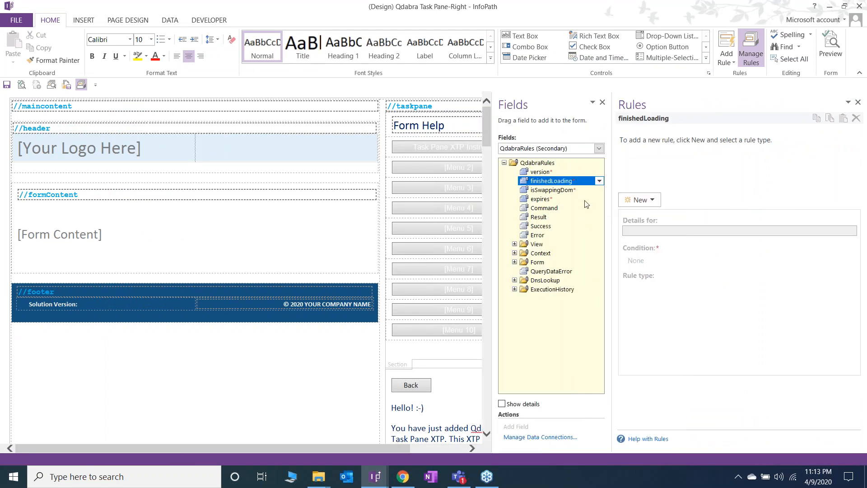
{"action": "left_click", "coordinate": [638, 200]}
{"action": "left_click", "coordinate": [646, 238]}
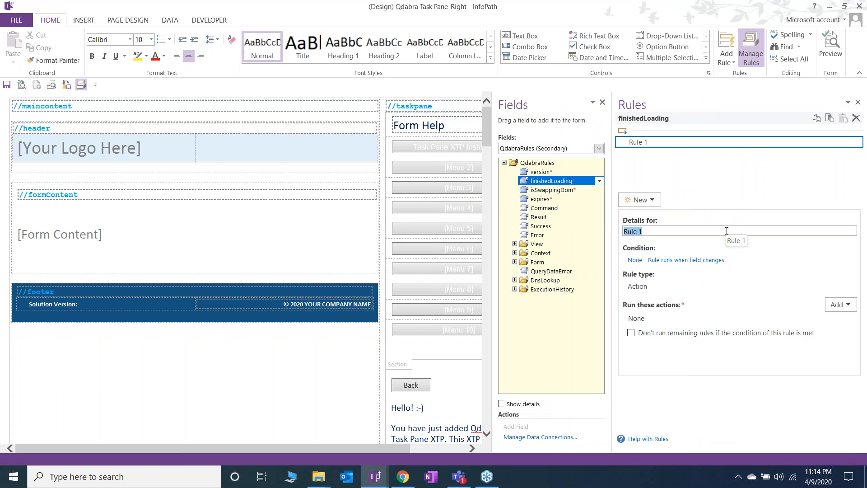
{"action": "type", "text": "Load CSS"}
{"action": "key", "text": "Tab"}
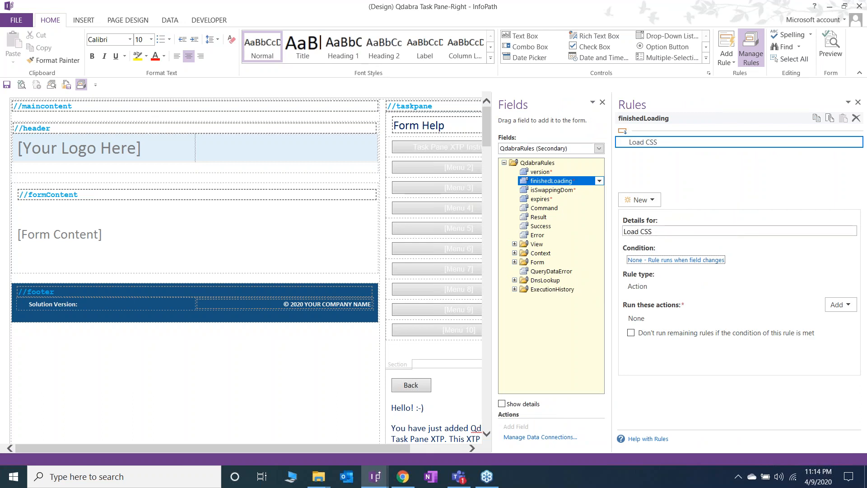
Set the Load CSS rule's condition to finishedLoading is equal to TRUE.
{"action": "left_click", "coordinate": [693, 260]}
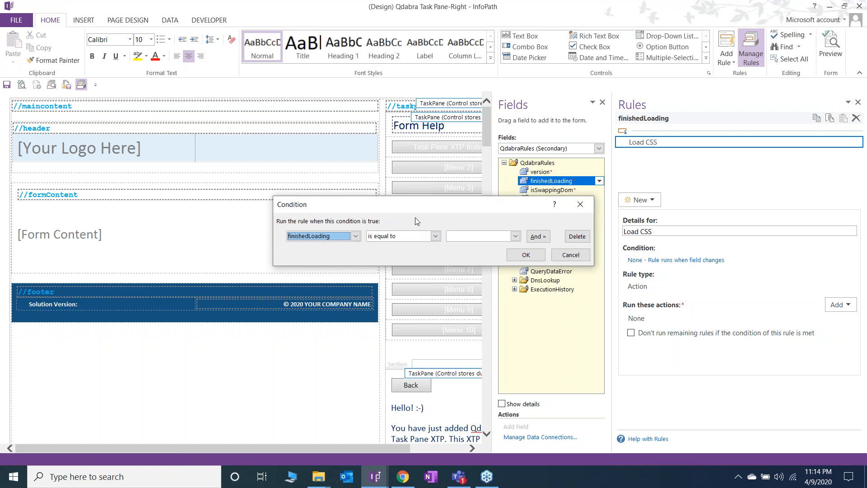
{"action": "left_click", "coordinate": [473, 235]}
{"action": "left_click", "coordinate": [514, 247]}
{"action": "left_click", "coordinate": [526, 255]}
Add an action to the rule that sets the LoadCSS field, in the main data source's TaskPane FormLogic group, to go.
{"action": "left_click", "coordinate": [840, 305]}
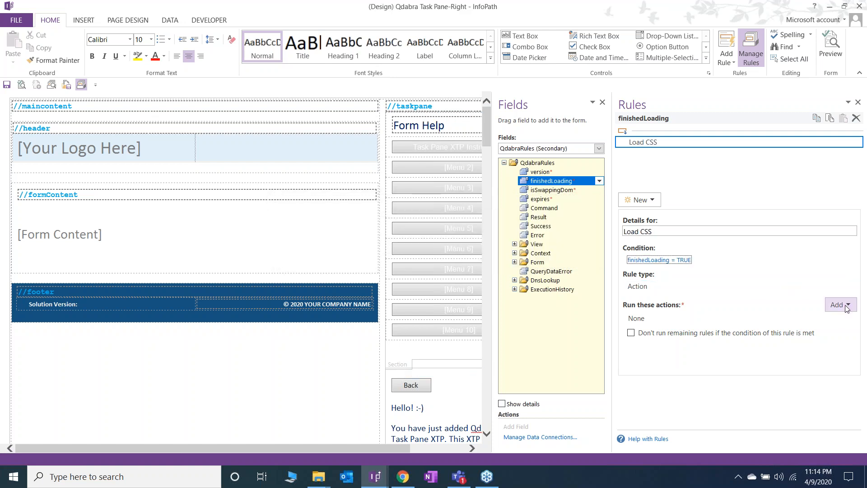
{"action": "left_click", "coordinate": [833, 322]}
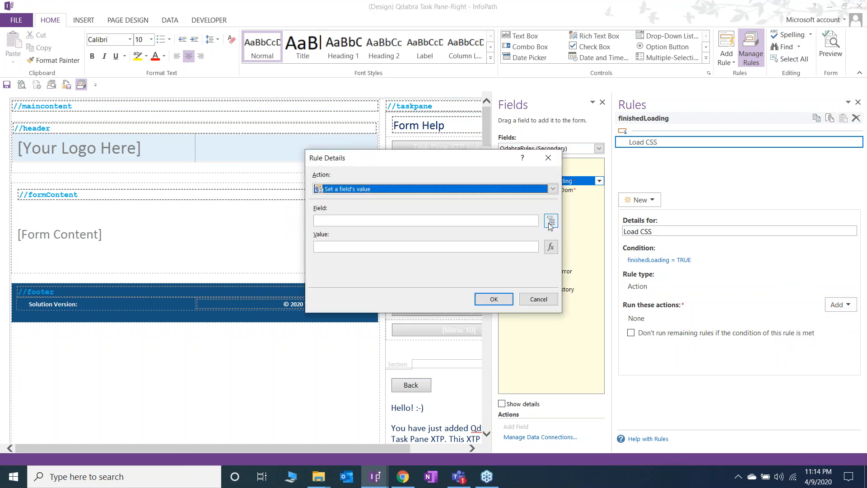
{"action": "left_click", "coordinate": [549, 222]}
{"action": "left_click", "coordinate": [453, 163]}
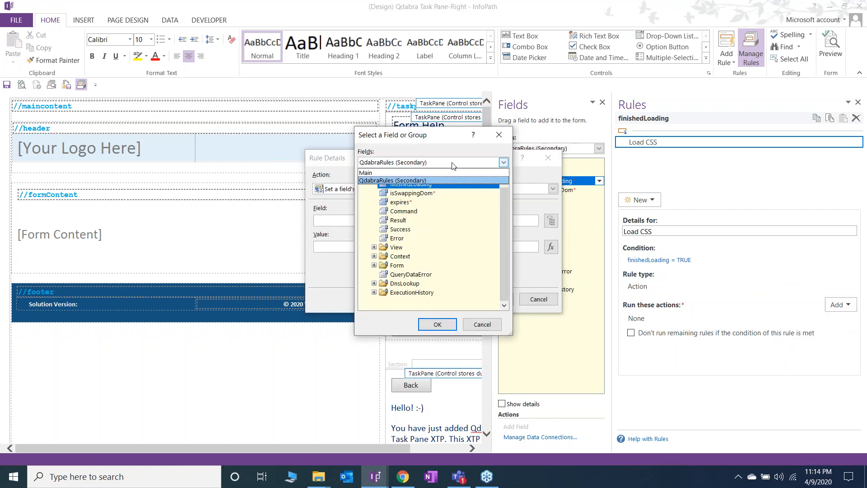
{"action": "left_click", "coordinate": [444, 172]}
{"action": "left_click", "coordinate": [374, 185]}
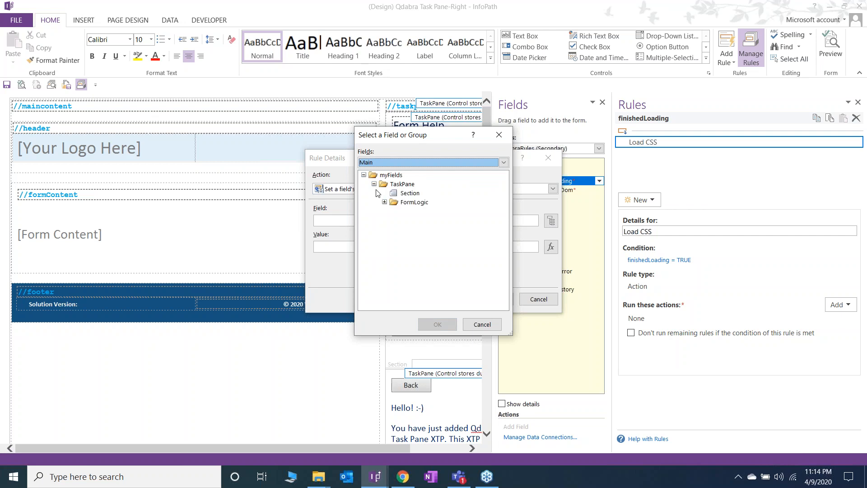
{"action": "left_click", "coordinate": [385, 203]}
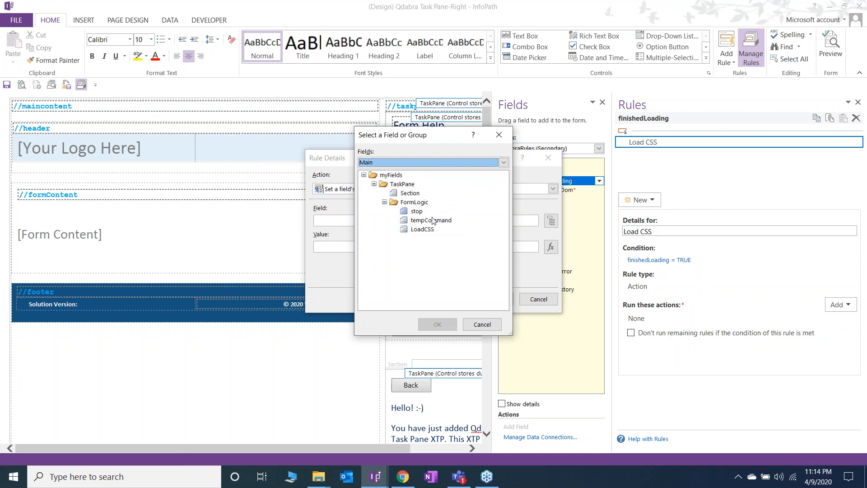
{"action": "left_click", "coordinate": [422, 229]}
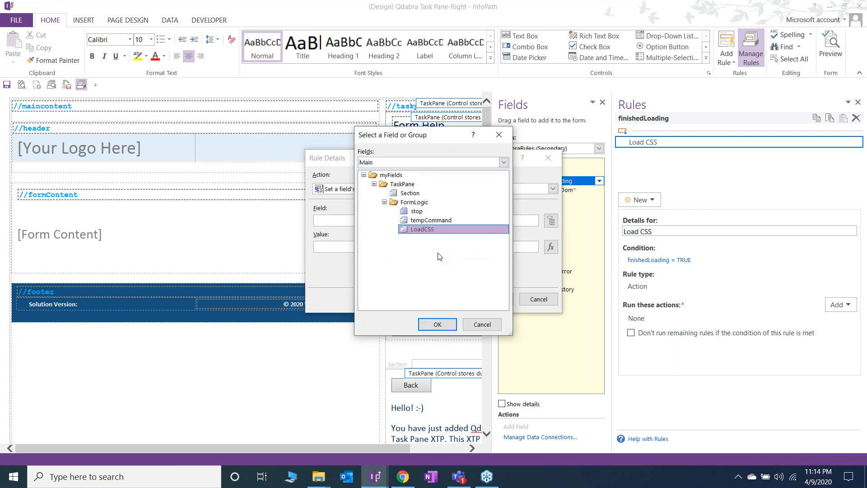
{"action": "left_click", "coordinate": [447, 324]}
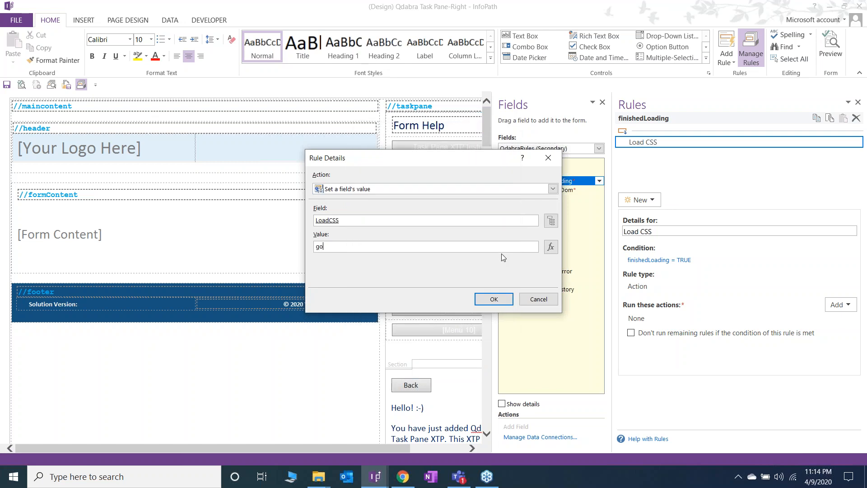
{"action": "left_click", "coordinate": [493, 299]}
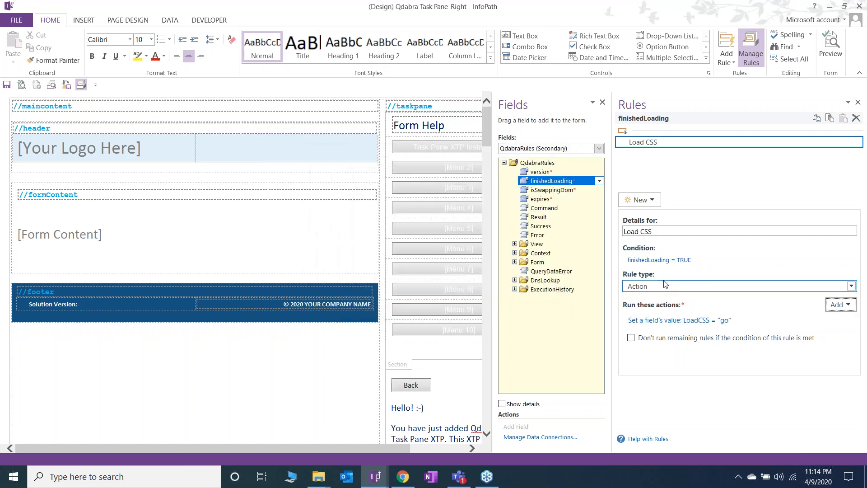
Show the Load CSS rule of the LoadCSS field in the main data source's TaskPane FormLogic group.
{"action": "left_click", "coordinate": [551, 149]}
{"action": "left_click", "coordinate": [519, 156]}
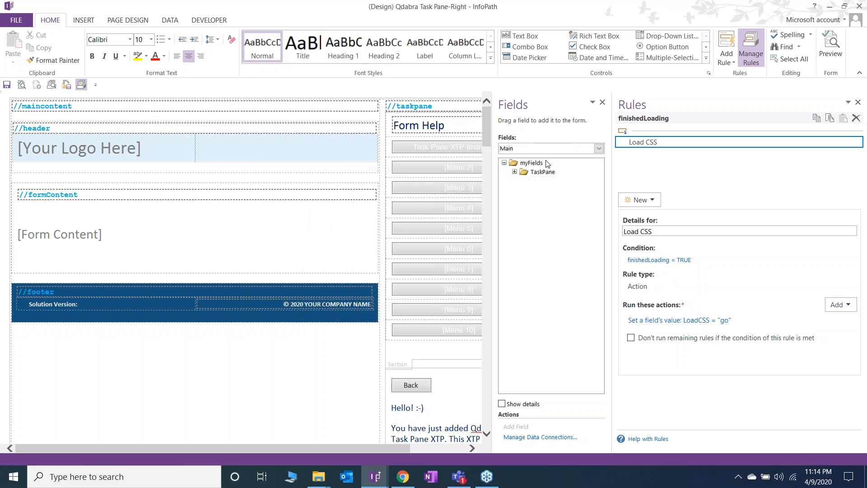
{"action": "left_click", "coordinate": [515, 172]}
{"action": "left_click", "coordinate": [524, 189]}
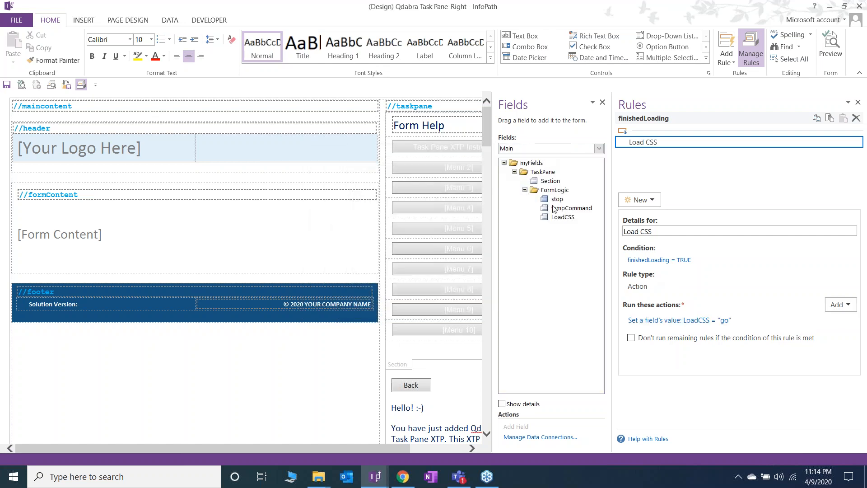
{"action": "left_click", "coordinate": [563, 217]}
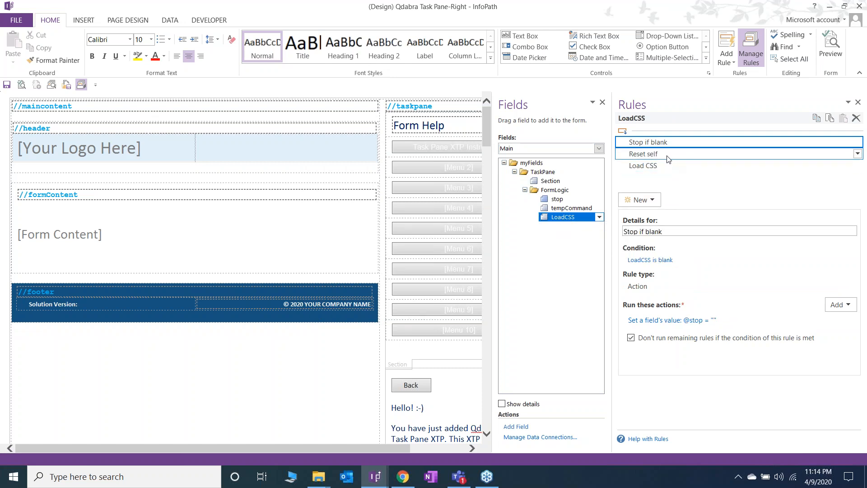
{"action": "left_click", "coordinate": [667, 156]}
{"action": "left_click", "coordinate": [668, 166]}
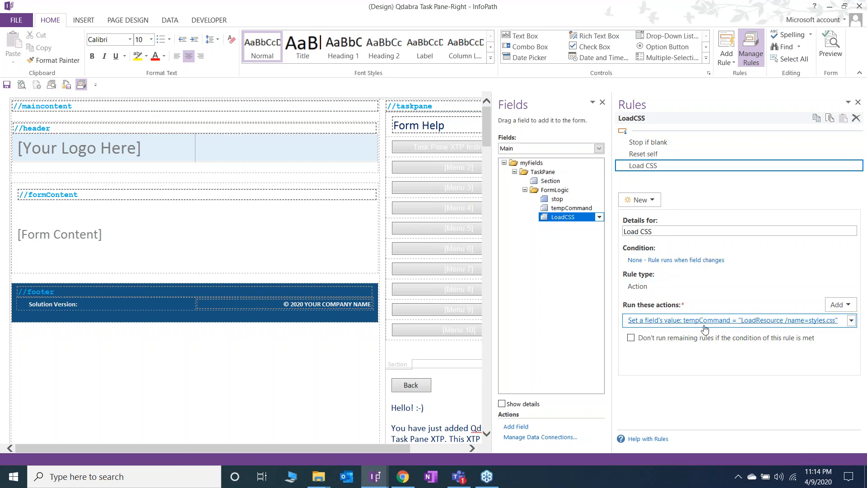
Change the rule action's target field from tempCommand to Command in the QdabraRules secondary data source, and save the template.
{"action": "left_click", "coordinate": [741, 320]}
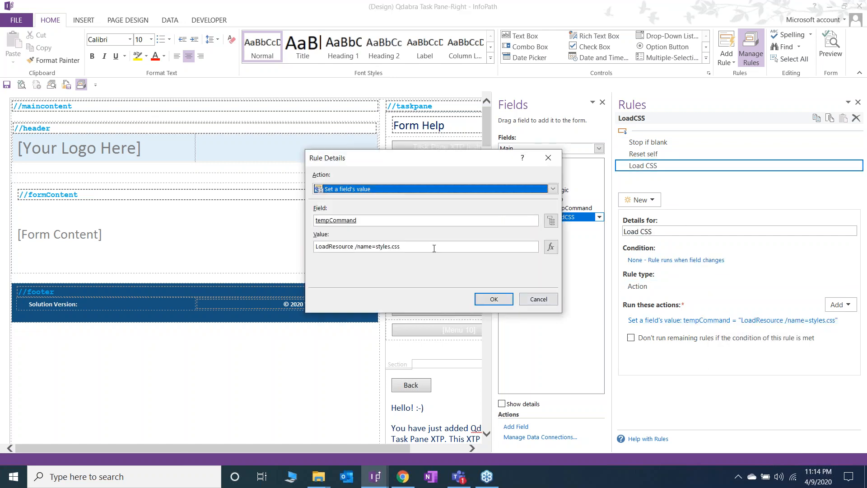
{"action": "double_click", "coordinate": [356, 247]}
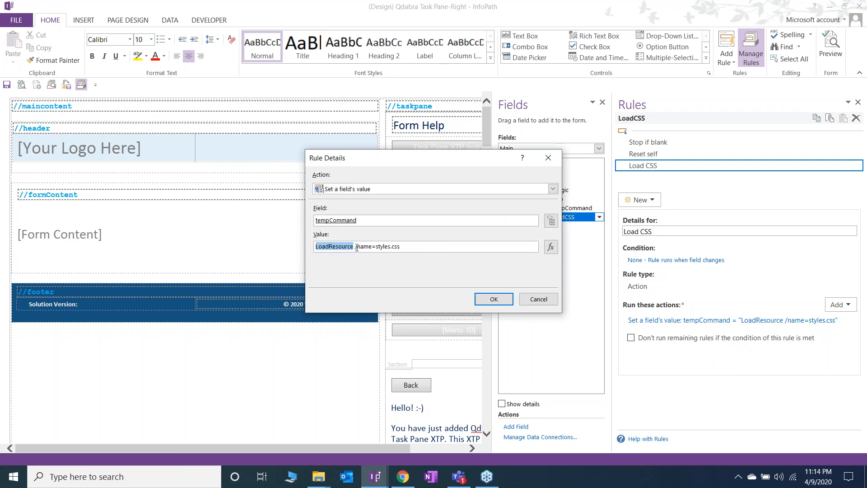
{"action": "left_click_drag", "start_coordinate": [399, 246], "coordinate": [356, 246]}
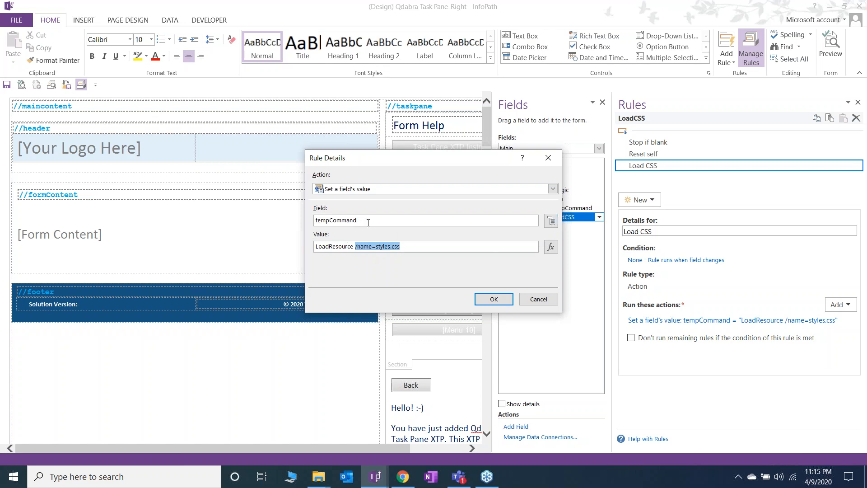
{"action": "left_click", "coordinate": [549, 223]}
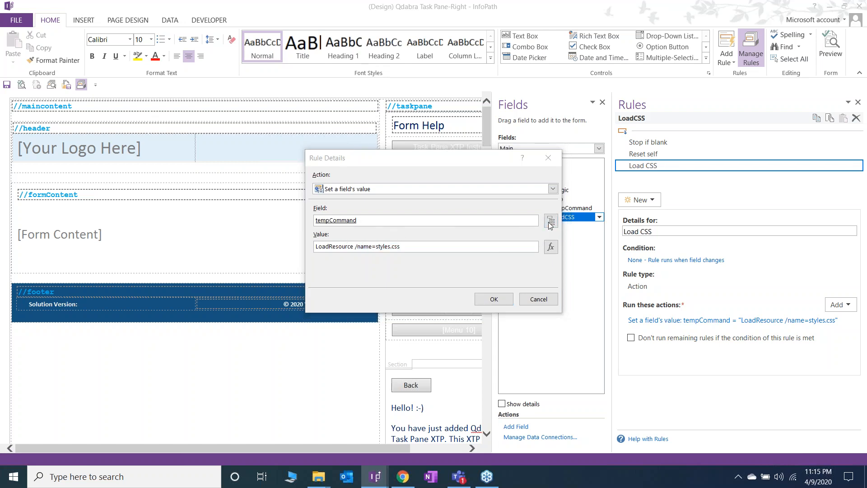
{"action": "left_click", "coordinate": [502, 163]}
{"action": "left_click", "coordinate": [429, 181]}
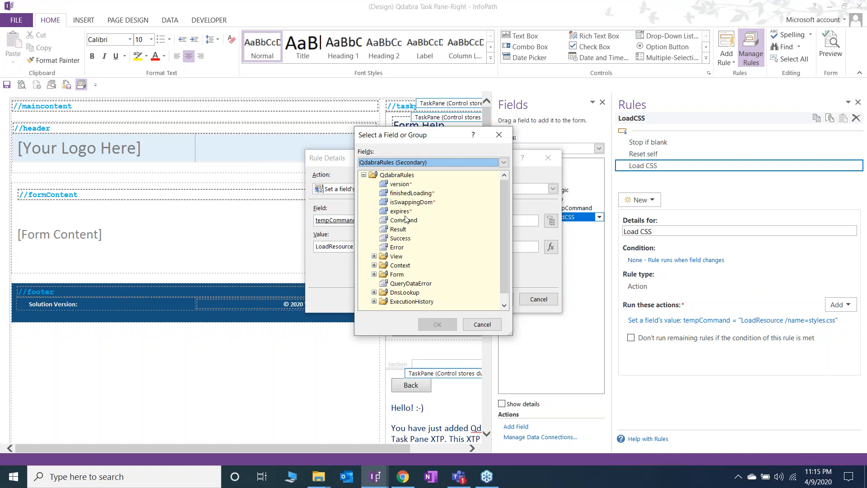
{"action": "double_click", "coordinate": [404, 221]}
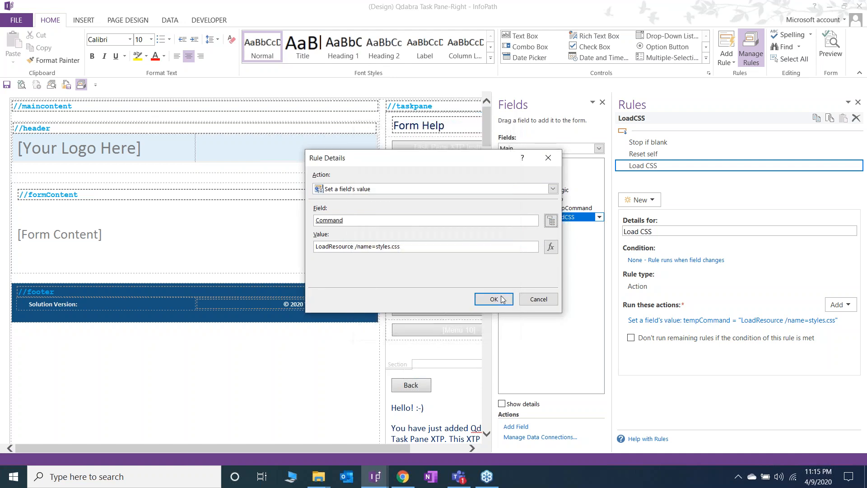
{"action": "left_click", "coordinate": [512, 299]}
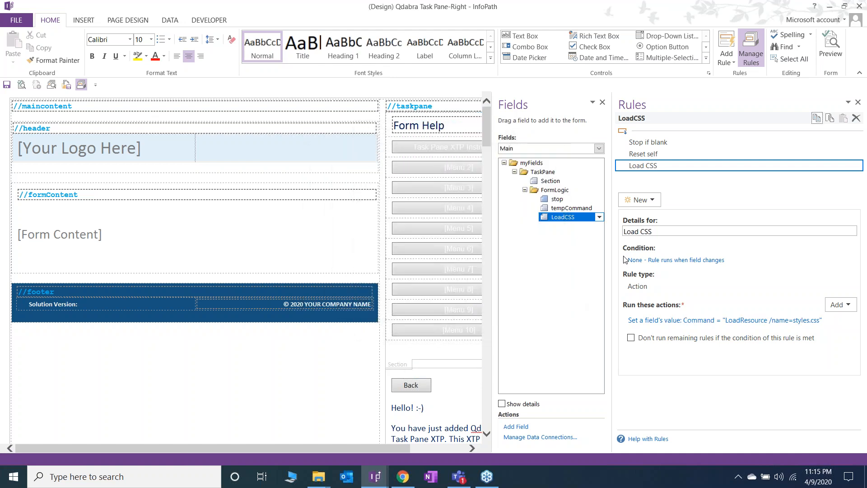
{"action": "left_click", "coordinate": [6, 85]}
Switch to FormsViewer in Chrome and update the Qdabra Task Pane-Right template with the saved file from the DEMO folder.
{"action": "left_click", "coordinate": [402, 476]}
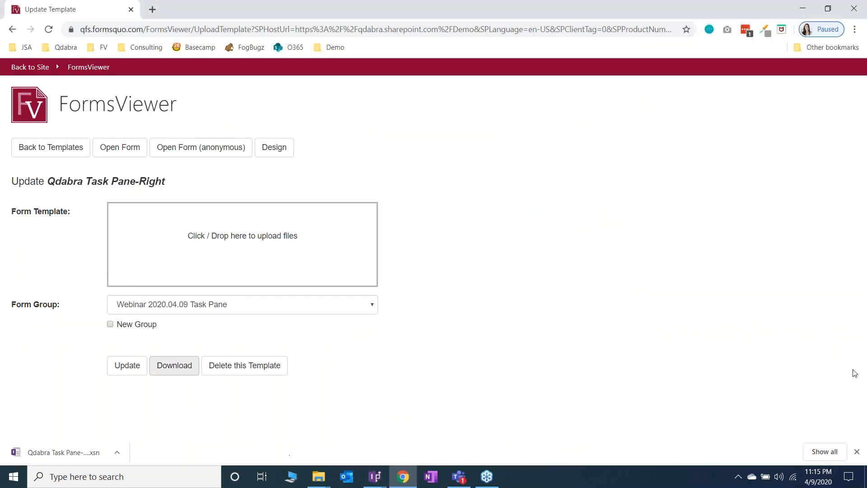
{"action": "left_click", "coordinate": [318, 476]}
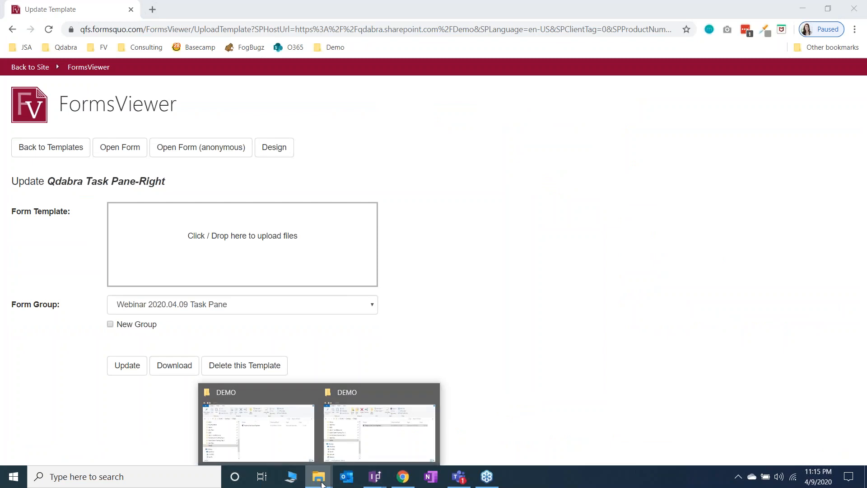
{"action": "left_click", "coordinate": [395, 422]}
{"action": "left_click", "coordinate": [545, 219]}
{"action": "left_click_drag", "start_coordinate": [546, 218], "coordinate": [179, 257]}
{"action": "left_click", "coordinate": [136, 407]}
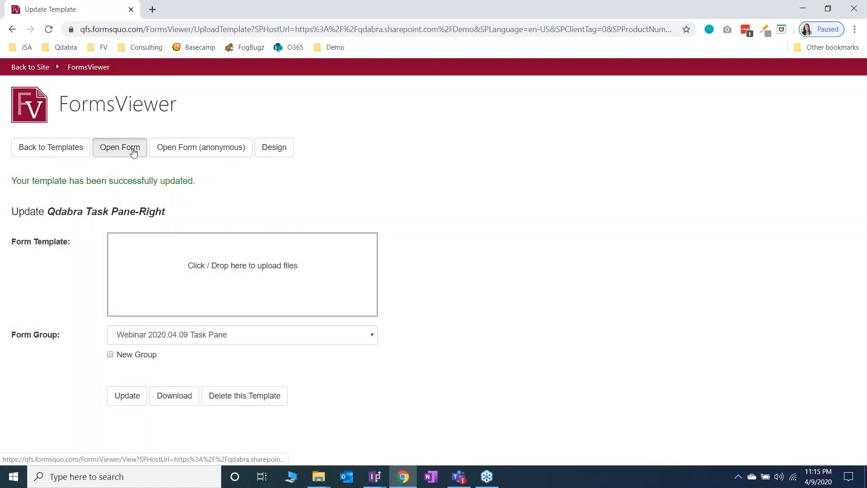
Open the updated form and read through its Task Pane XTP Instructions, returning to the task pane menu at the end.
{"action": "left_click", "coordinate": [119, 147]}
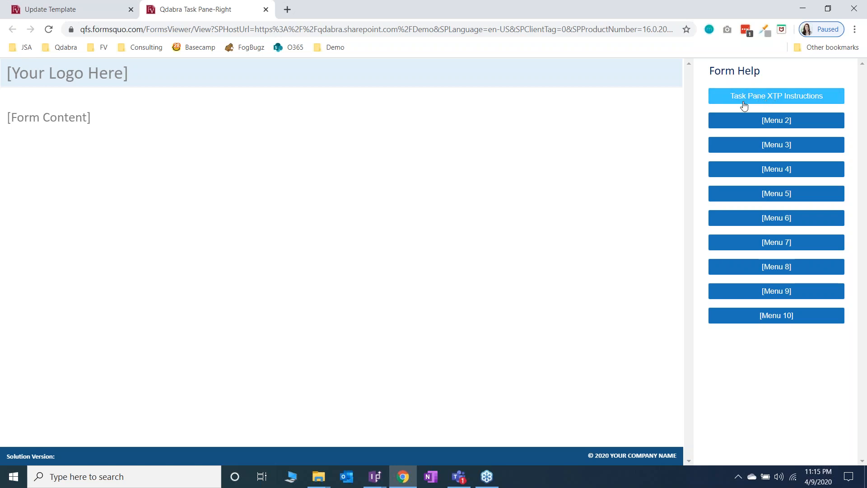
{"action": "left_click", "coordinate": [781, 102]}
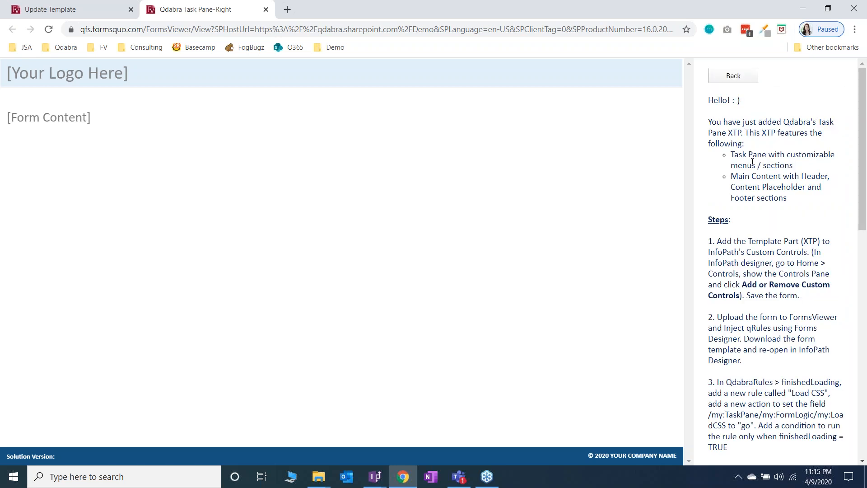
{"action": "scroll", "coordinate": [768, 214], "scroll_direction": "down", "scroll_amount": 2}
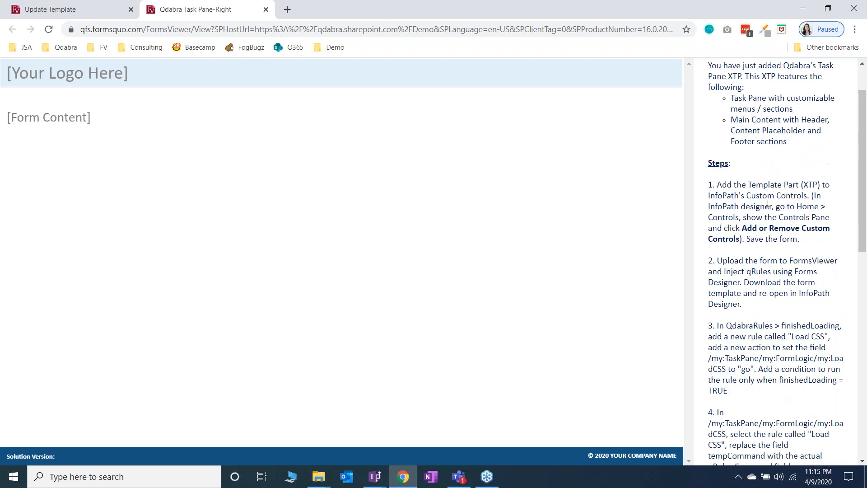
{"action": "scroll", "coordinate": [775, 214], "scroll_direction": "up", "scroll_amount": 2}
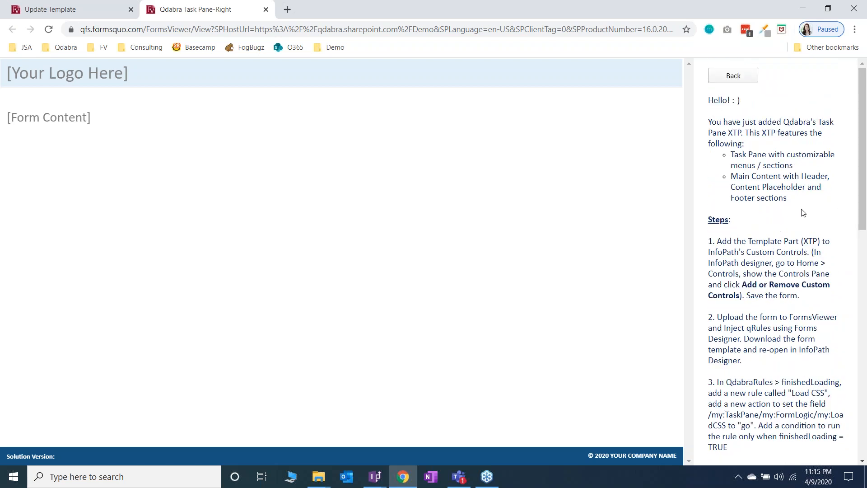
{"action": "scroll", "coordinate": [802, 212], "scroll_direction": "down", "scroll_amount": 12}
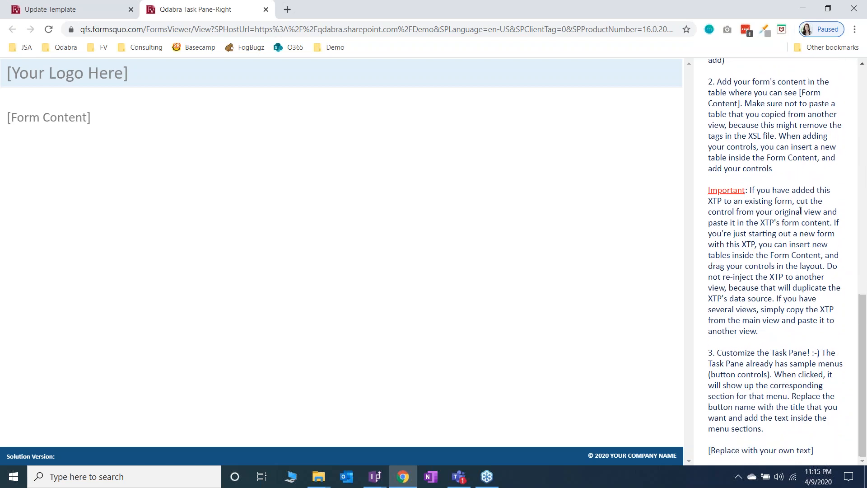
{"action": "scroll", "coordinate": [799, 210], "scroll_direction": "up", "scroll_amount": 5}
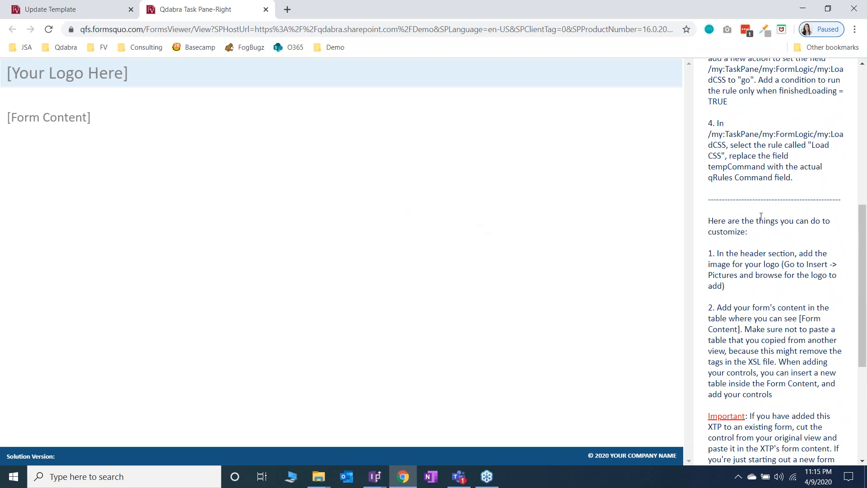
{"action": "scroll", "coordinate": [787, 233], "scroll_direction": "up", "scroll_amount": 8}
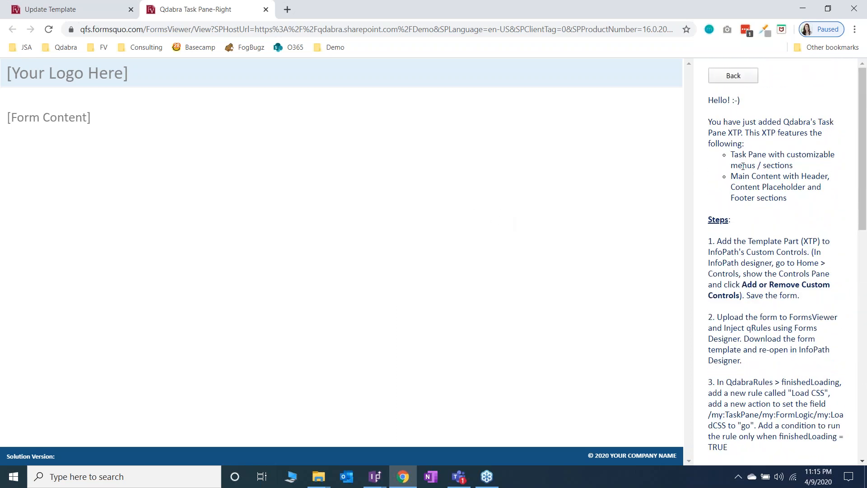
{"action": "left_click", "coordinate": [734, 81]}
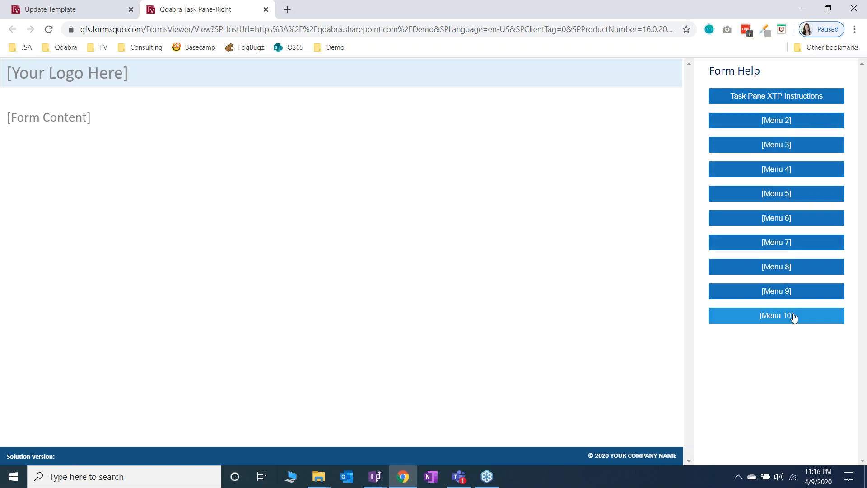
View the Menu 2 and Menu 3 sections of the task pane, returning to the menu list after each.
{"action": "left_click", "coordinate": [782, 122]}
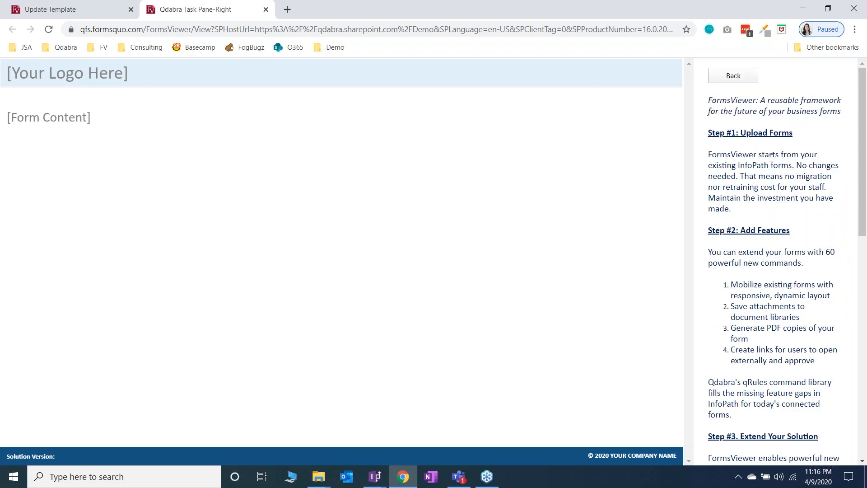
{"action": "left_click", "coordinate": [737, 78]}
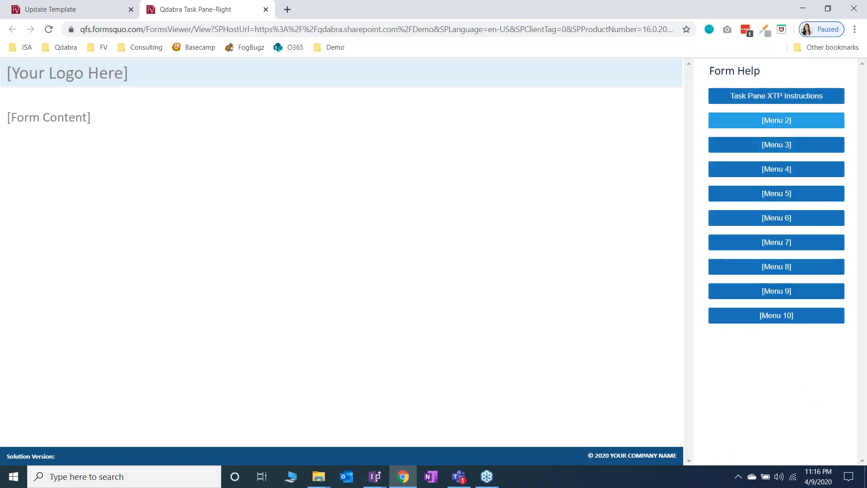
{"action": "left_click", "coordinate": [782, 145]}
{"action": "left_click", "coordinate": [737, 77]}
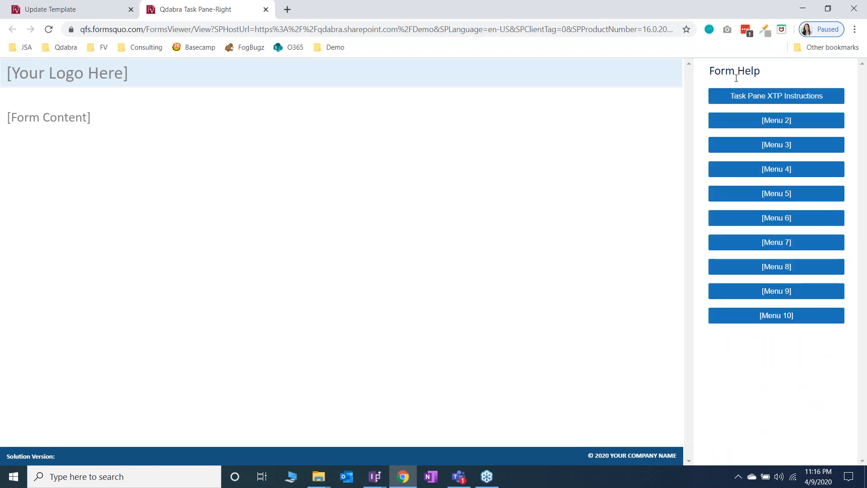
Close the form, view the form of the bookmarked Task Pane Sample-Left template in FormsViewer, and close it.
{"action": "left_click", "coordinate": [266, 9]}
{"action": "left_click", "coordinate": [152, 9]}
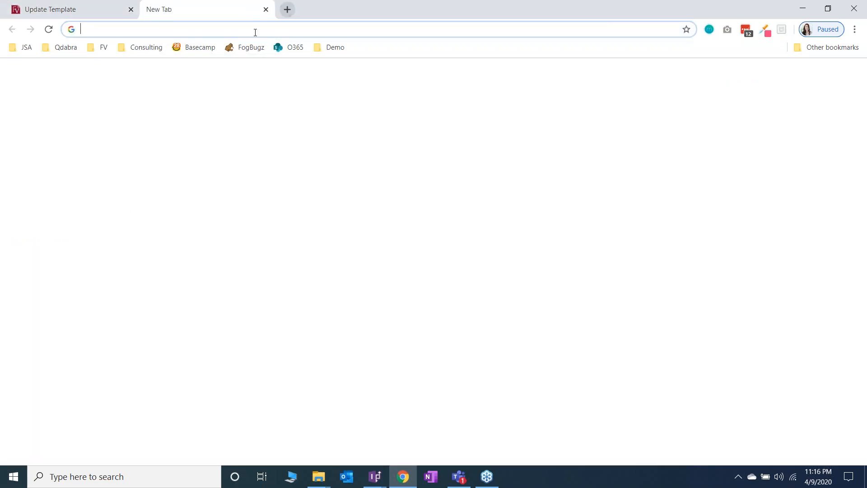
{"action": "left_click", "coordinate": [336, 48]}
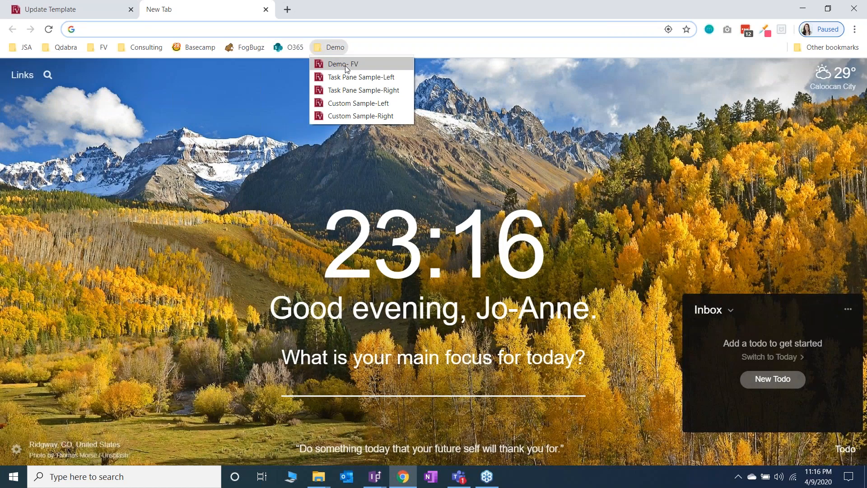
{"action": "left_click", "coordinate": [350, 80]}
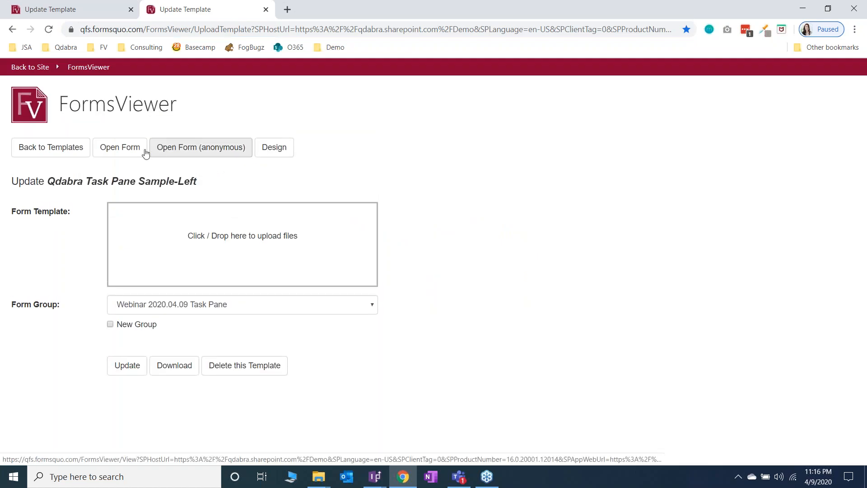
{"action": "left_click", "coordinate": [121, 148]}
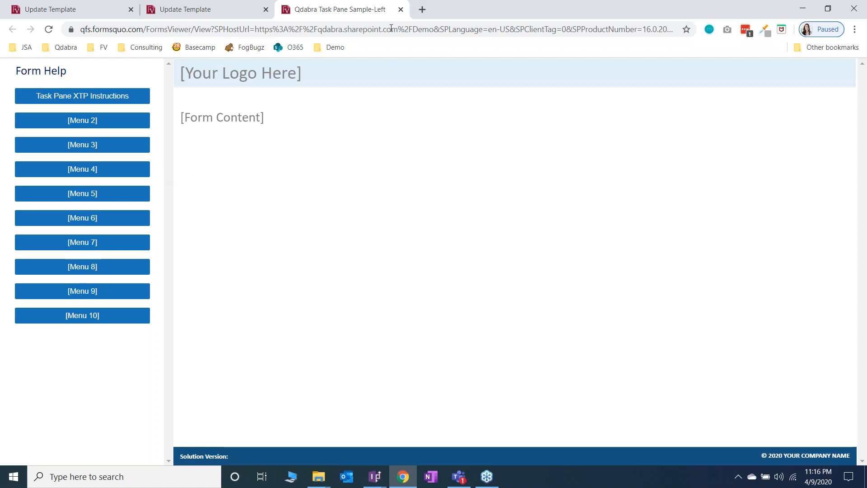
{"action": "left_click", "coordinate": [401, 9]}
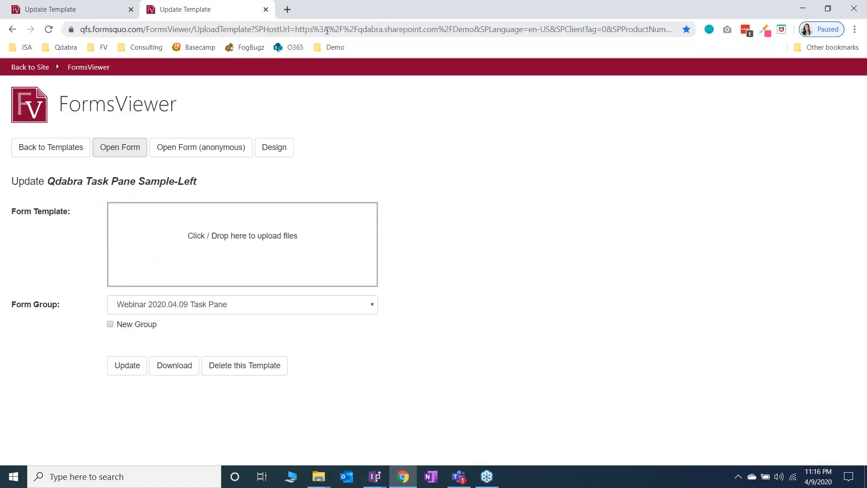
Open the form of the bookmarked Donation Dashboard Task Pane-Right template in FormsViewer.
{"action": "left_click", "coordinate": [286, 9]}
{"action": "left_click", "coordinate": [336, 53]}
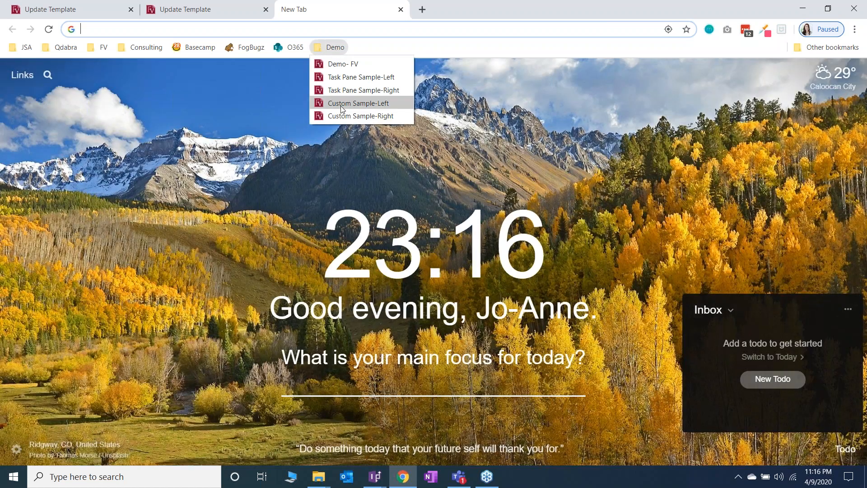
{"action": "left_click", "coordinate": [341, 104]}
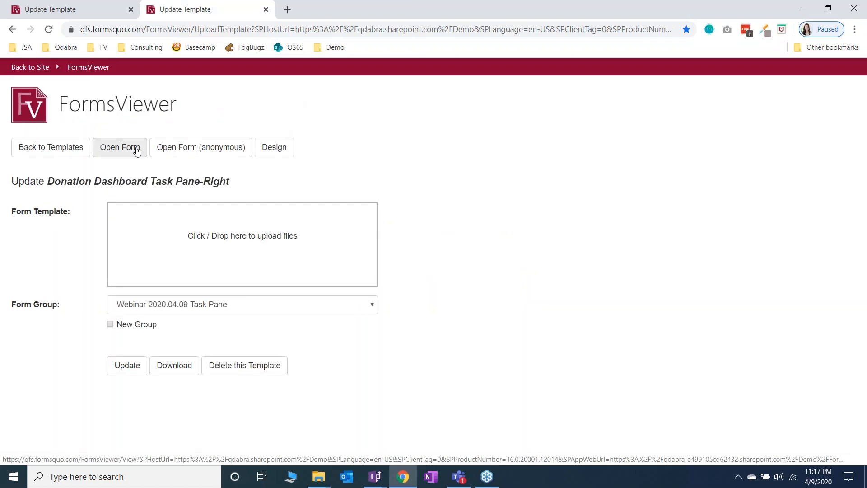
{"action": "left_click", "coordinate": [120, 145]}
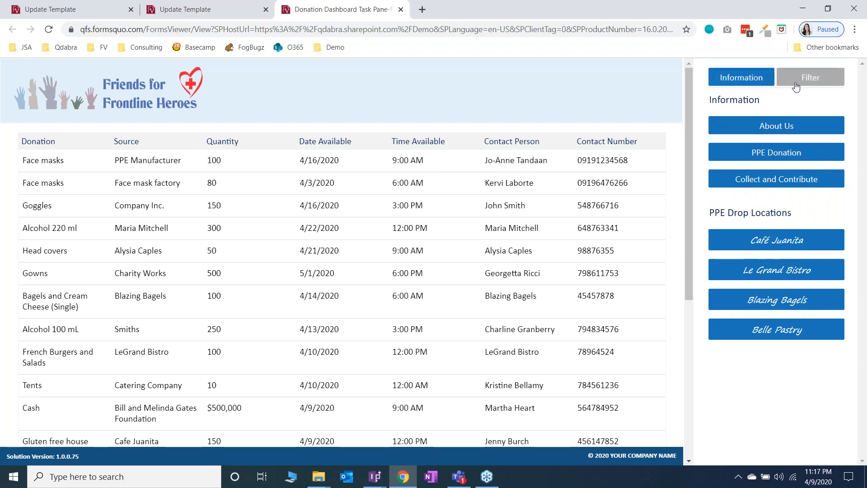
Filter the dashboard's donation list by Meals, by Sanitation, and by PPE.
{"action": "left_click", "coordinate": [810, 80]}
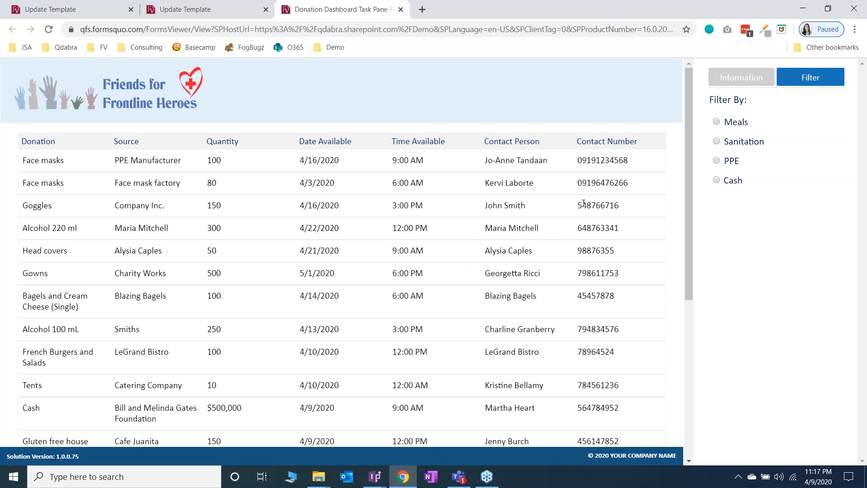
{"action": "left_click", "coordinate": [716, 122]}
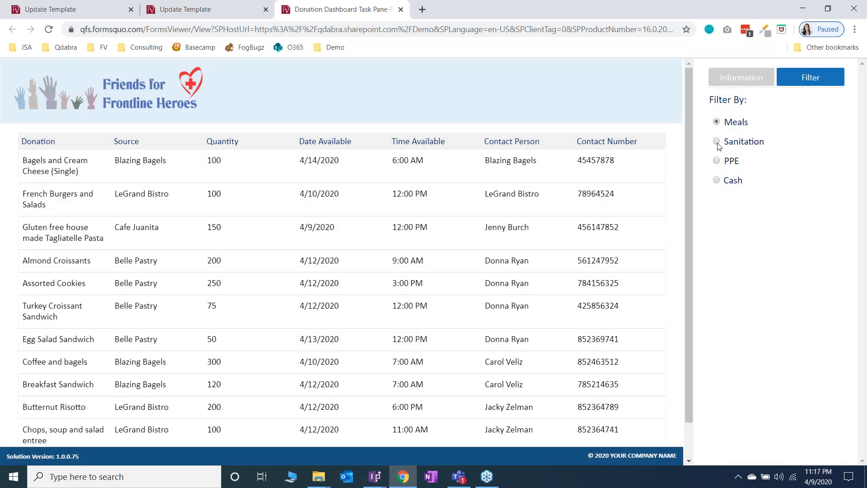
{"action": "left_click", "coordinate": [717, 142]}
{"action": "left_click", "coordinate": [717, 161]}
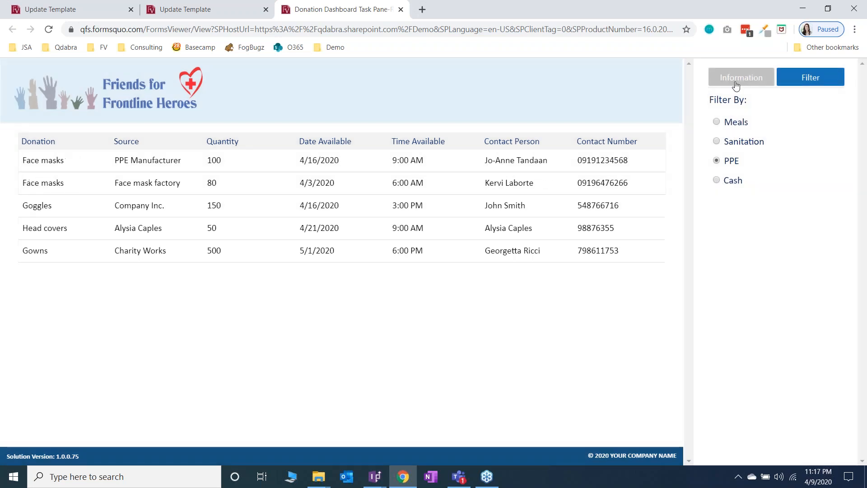
Return to the dashboard's Information section and view the About Us and Café Juanita pages, going back to the menu after each.
{"action": "left_click", "coordinate": [736, 85]}
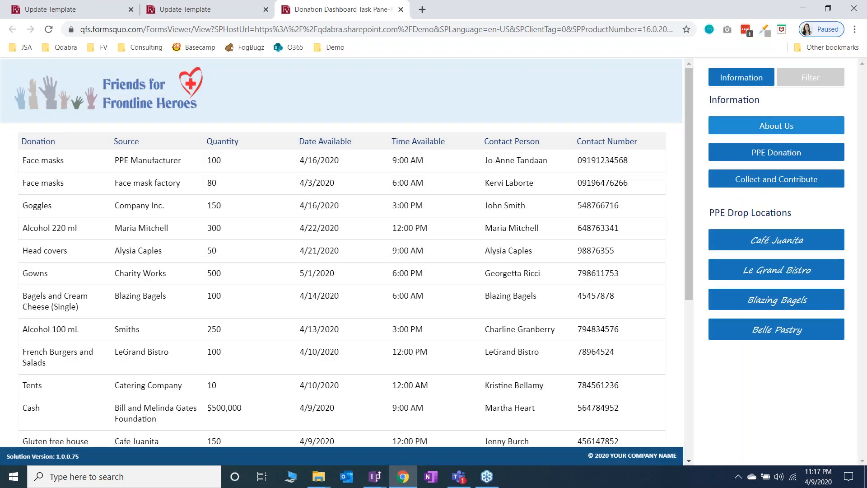
{"action": "left_click", "coordinate": [775, 127]}
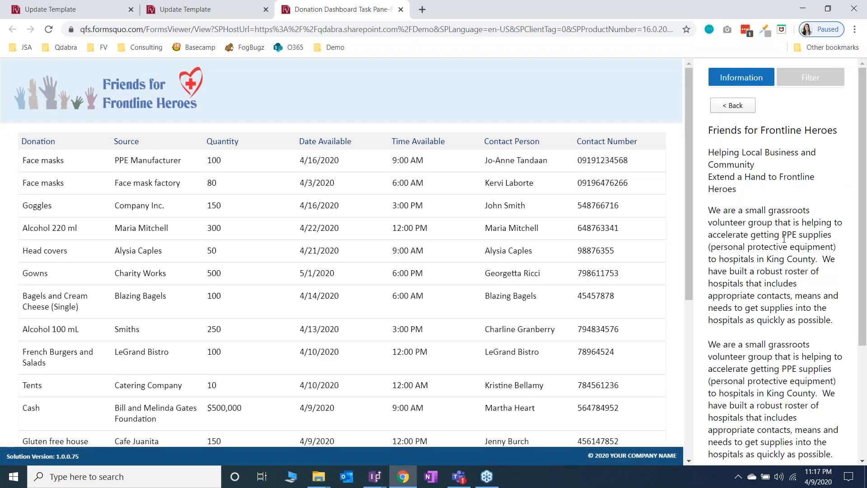
{"action": "left_click", "coordinate": [732, 105]}
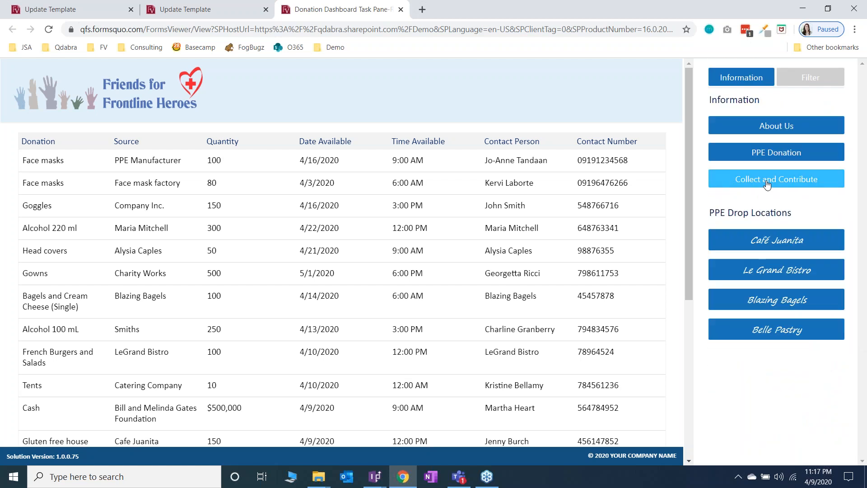
{"action": "left_click", "coordinate": [797, 247]}
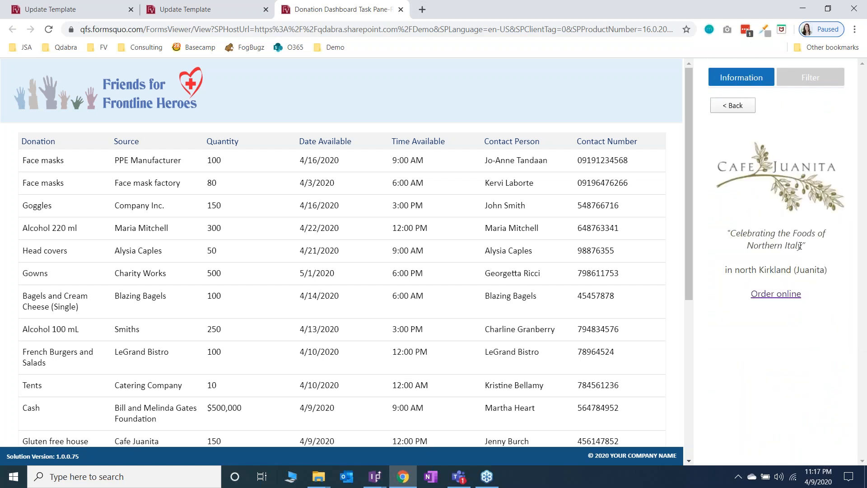
{"action": "left_click", "coordinate": [741, 109]}
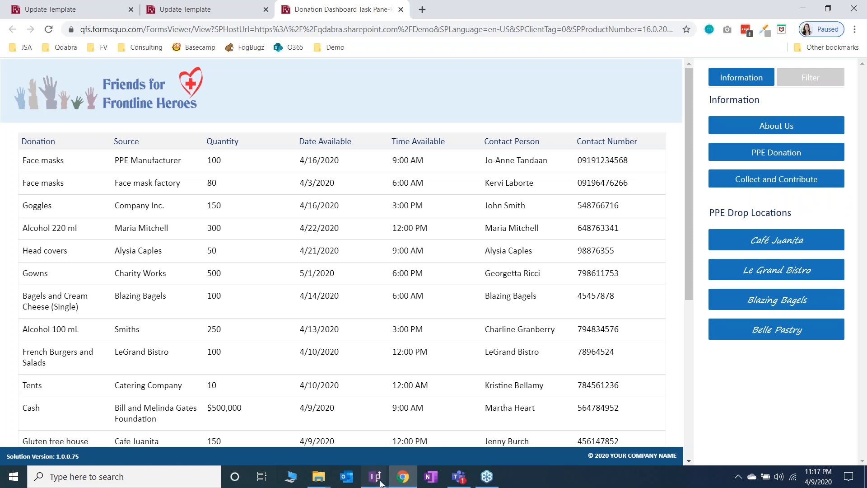
View the QdabraTaskPane-Right template part in InfoPath, return to the dashboard in Chrome, and examine how its header, footer and task pane behave while scrolling.
{"action": "mouse_move", "coordinate": [374, 475]}
{"action": "left_click", "coordinate": [346, 457]}
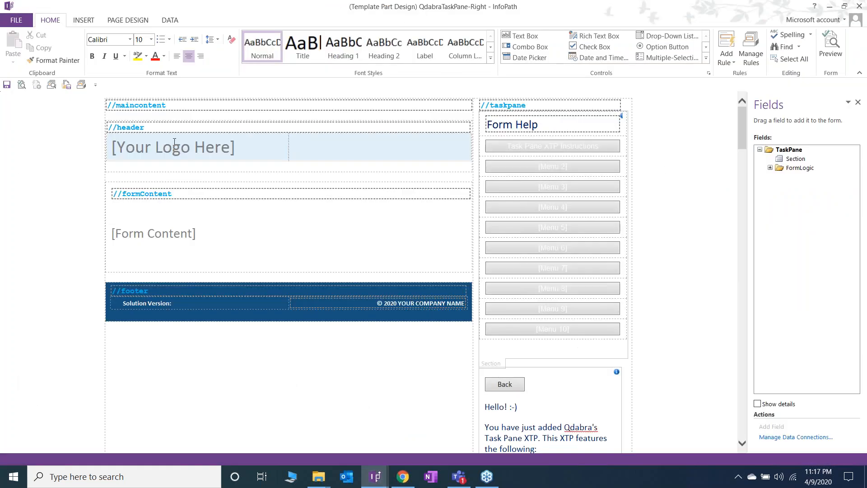
{"action": "left_click", "coordinate": [403, 476]}
{"action": "scroll", "coordinate": [277, 110], "scroll_direction": "down", "scroll_amount": 3}
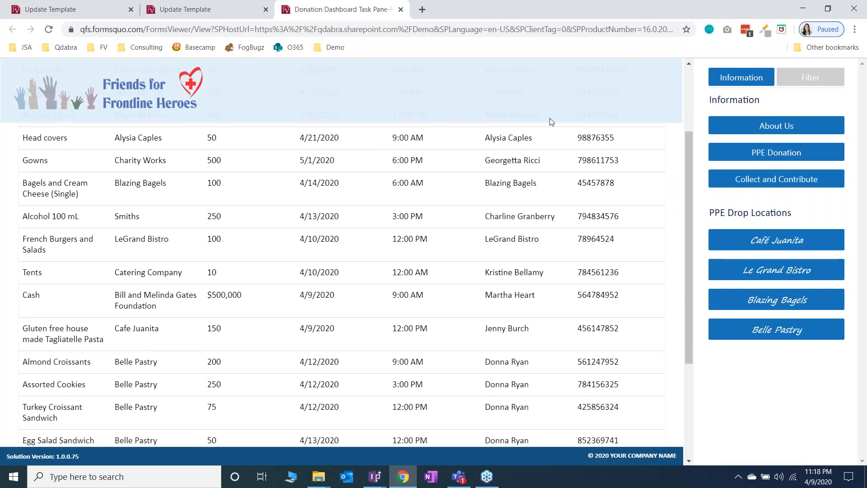
{"action": "scroll", "coordinate": [645, 176], "scroll_direction": "down", "scroll_amount": 3}
{"action": "scroll", "coordinate": [652, 163], "scroll_direction": "up", "scroll_amount": 6}
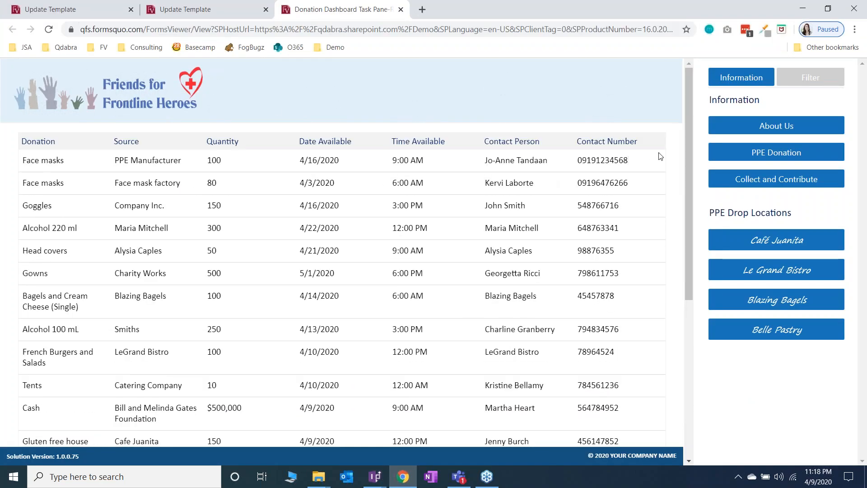
{"action": "scroll", "coordinate": [660, 156], "scroll_direction": "down", "scroll_amount": 3}
{"action": "scroll", "coordinate": [571, 124], "scroll_direction": "up", "scroll_amount": 2}
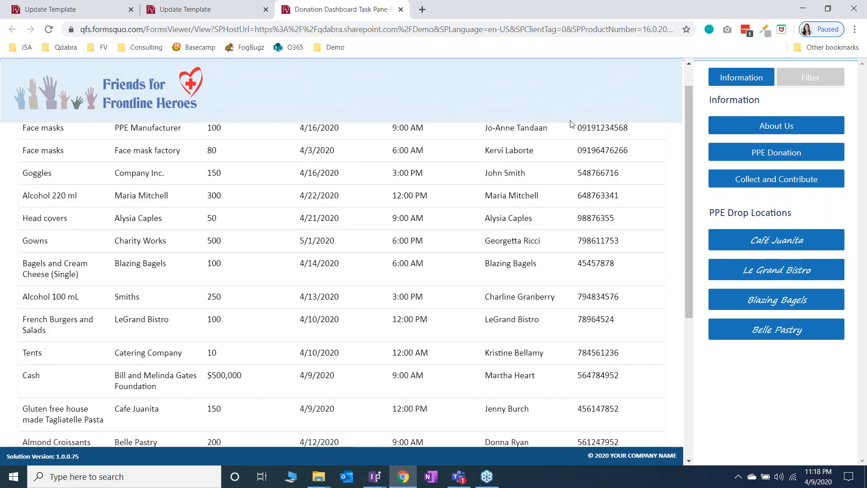
{"action": "left_click_drag", "start_coordinate": [690, 128], "coordinate": [691, 97]}
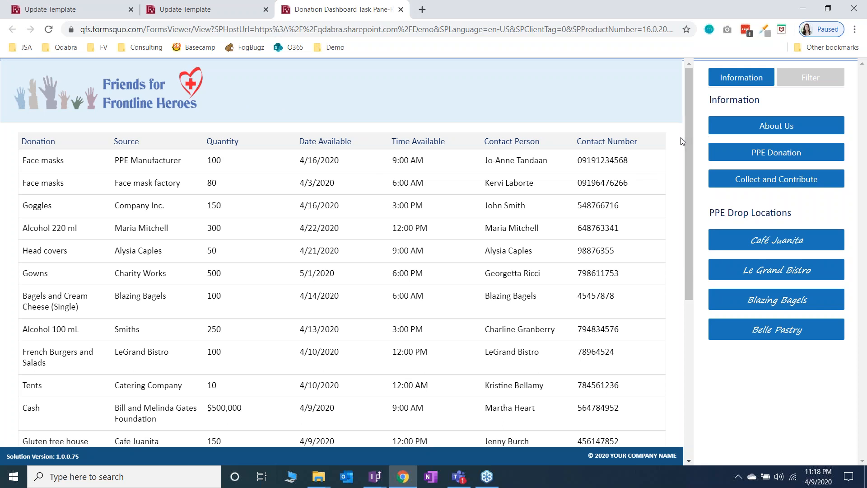
{"action": "left_click_drag", "start_coordinate": [687, 134], "coordinate": [693, 153]}
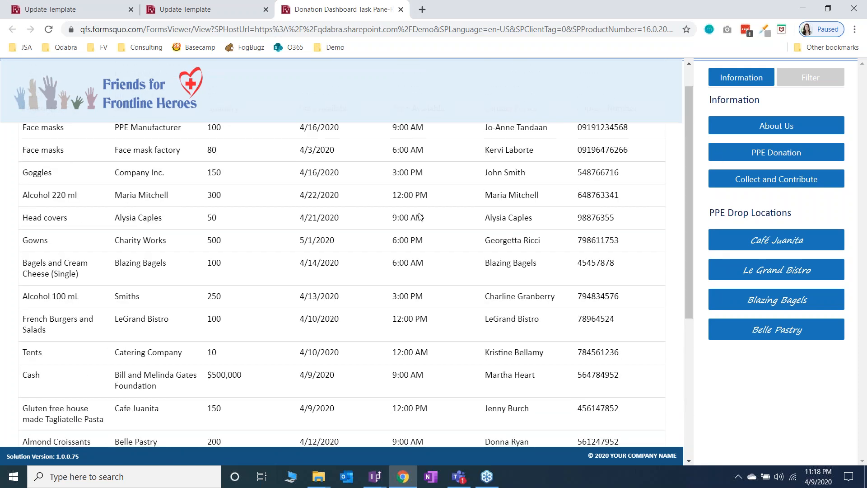
{"action": "scroll", "coordinate": [428, 203], "scroll_direction": "up", "scroll_amount": 1}
{"action": "scroll", "coordinate": [427, 226], "scroll_direction": "down", "scroll_amount": 7}
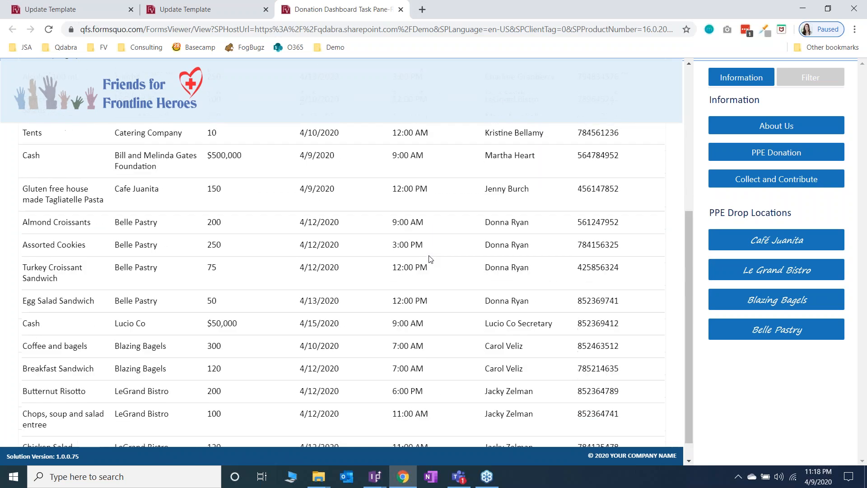
{"action": "scroll", "coordinate": [429, 258], "scroll_direction": "up", "scroll_amount": 5}
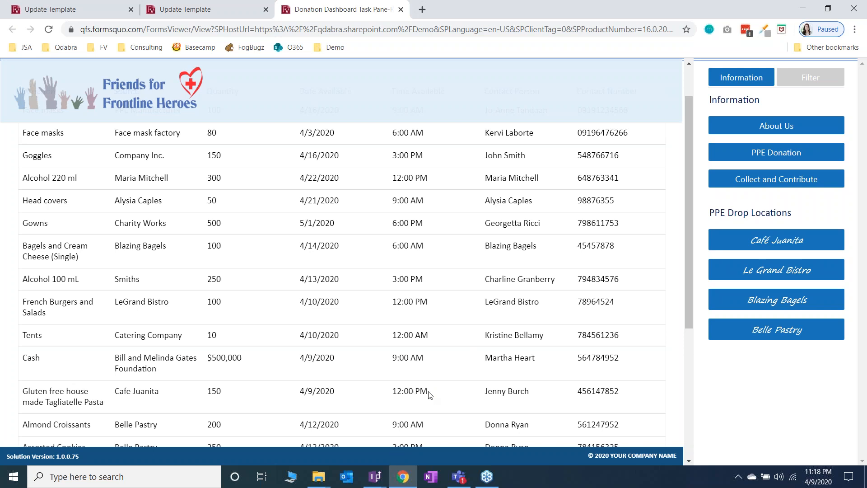
Switch to InfoPath, close the Qdabra Task Pane-Right form design, and bring up the QdabraTaskPane-Right template part.
{"action": "left_click", "coordinate": [375, 476]}
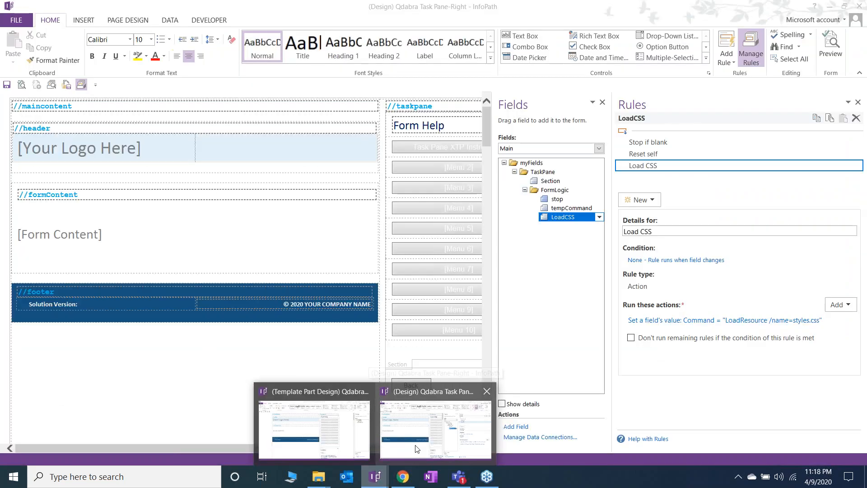
{"action": "left_click", "coordinate": [414, 447]}
{"action": "left_click_drag", "start_coordinate": [612, 245], "coordinate": [678, 244]}
{"action": "left_click", "coordinate": [859, 6]}
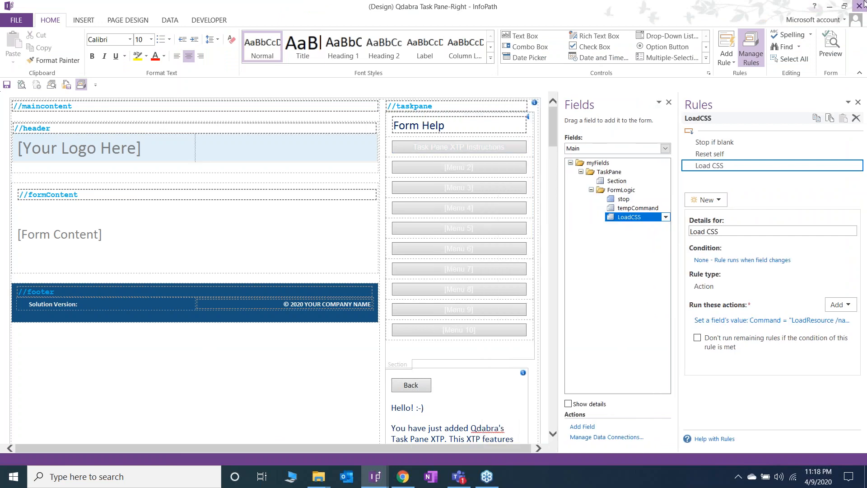
{"action": "left_click", "coordinate": [380, 474]}
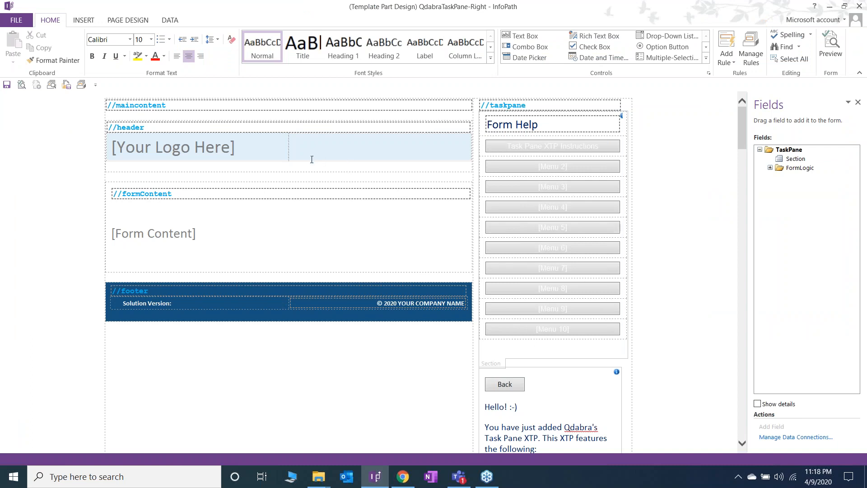
Export the template part's source files to the SRC folder under Task Pane\XTP\FINAL.
{"action": "left_click", "coordinate": [66, 88]}
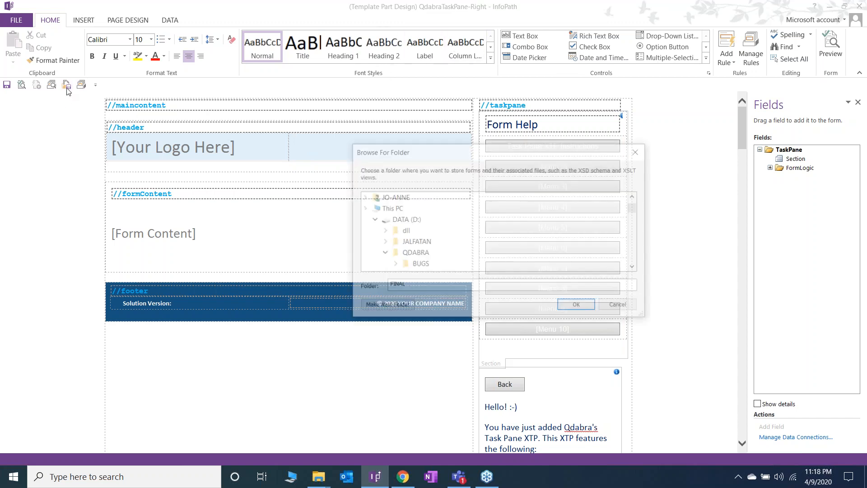
{"action": "scroll", "coordinate": [447, 218], "scroll_direction": "down", "scroll_amount": 8}
{"action": "scroll", "coordinate": [456, 230], "scroll_direction": "down", "scroll_amount": 5}
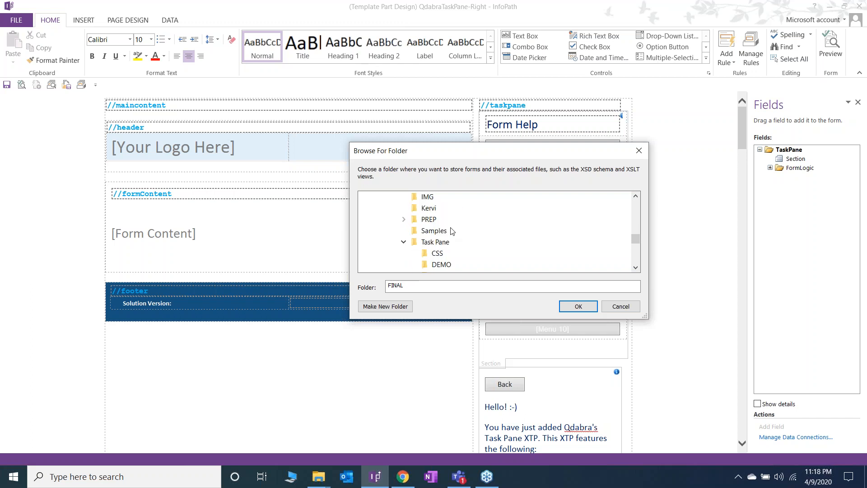
{"action": "scroll", "coordinate": [468, 240], "scroll_direction": "down", "scroll_amount": 2}
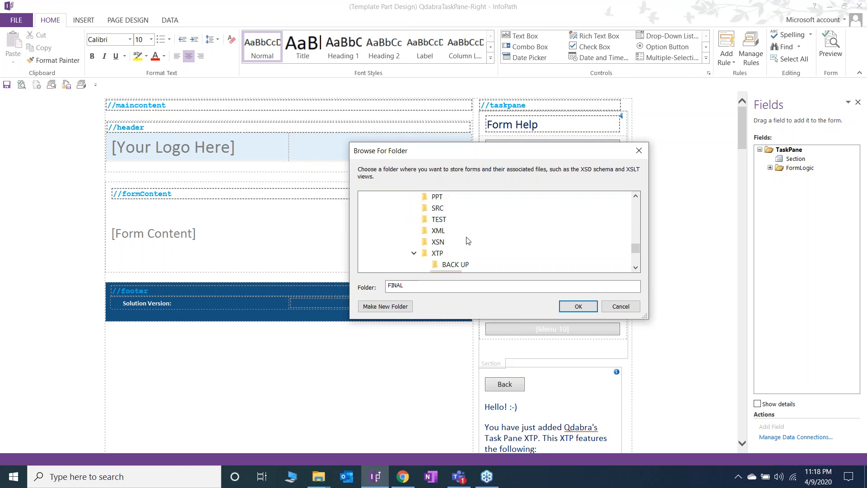
{"action": "double_click", "coordinate": [455, 242]}
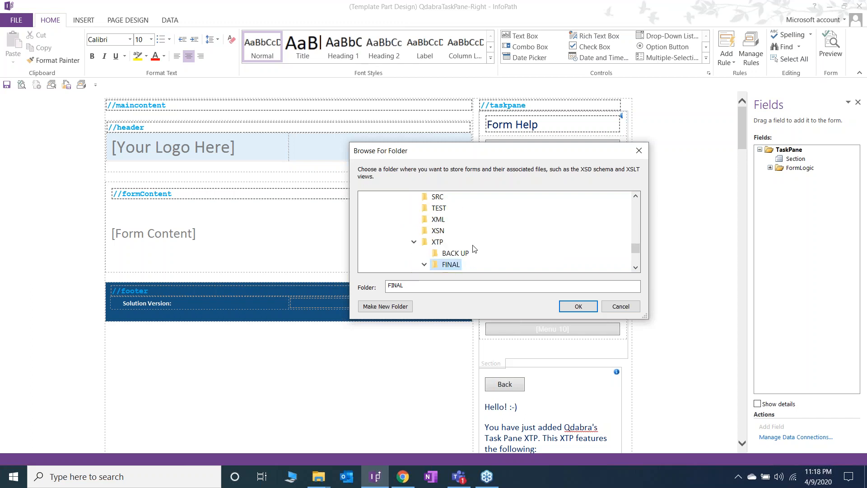
{"action": "left_click", "coordinate": [457, 242]}
{"action": "left_click", "coordinate": [583, 307]}
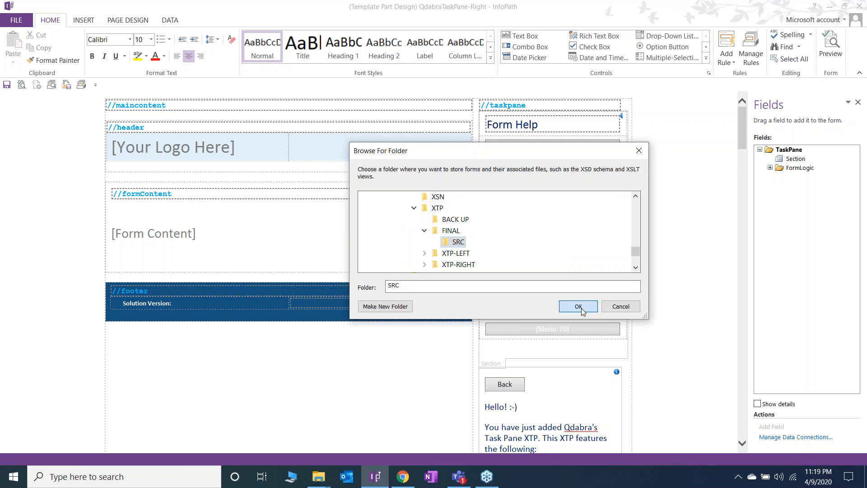
{"action": "left_click", "coordinate": [416, 270]}
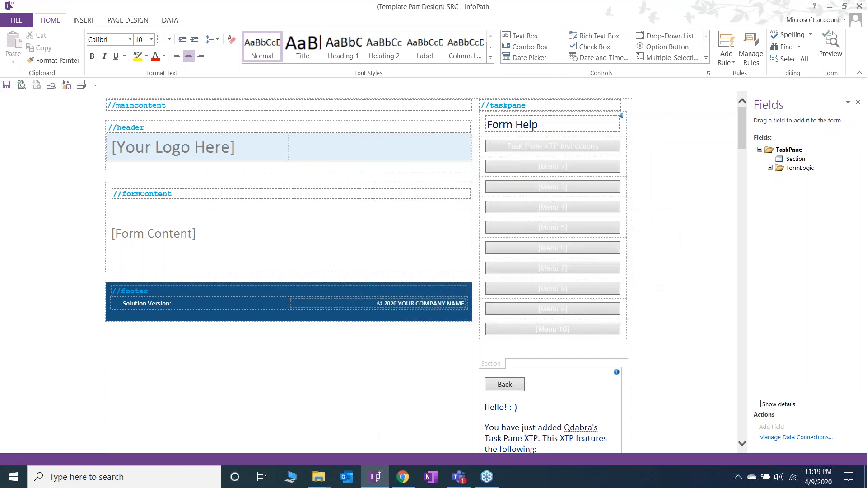
In File Explorer, open the Task Pane\XTP\FINAL\SRC folder containing the exported source files.
{"action": "mouse_move", "coordinate": [318, 476]}
{"action": "left_click", "coordinate": [291, 440]}
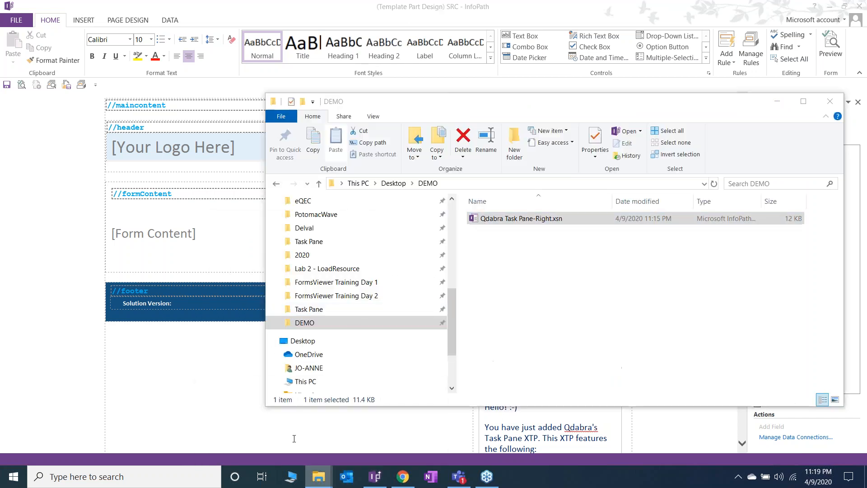
{"action": "left_click", "coordinate": [310, 308]}
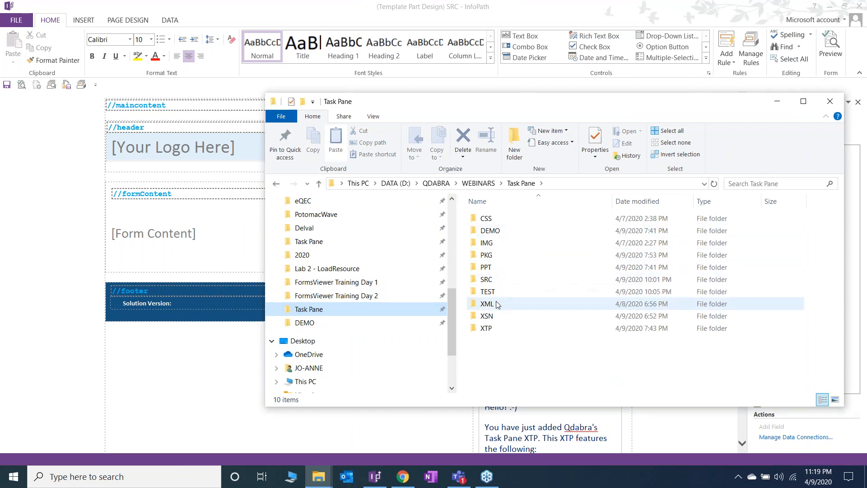
{"action": "double_click", "coordinate": [487, 328]}
{"action": "double_click", "coordinate": [492, 231]}
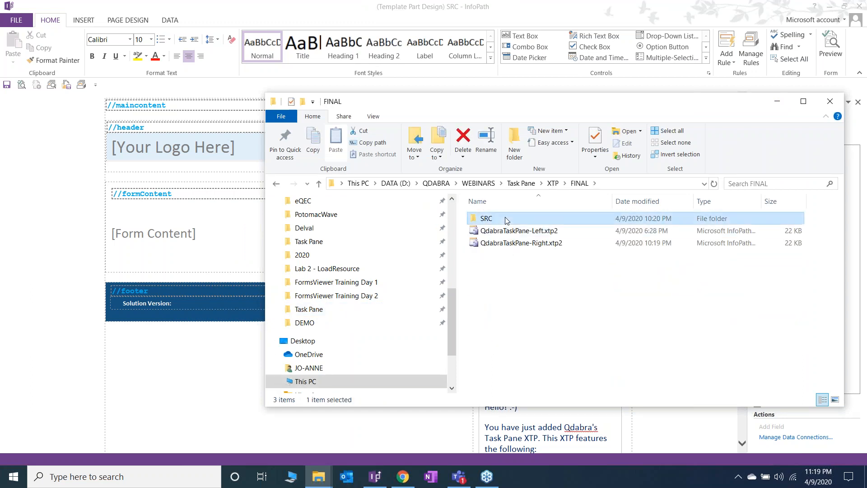
{"action": "double_click", "coordinate": [485, 218]}
{"action": "left_click_drag", "start_coordinate": [572, 114], "coordinate": [443, 110]}
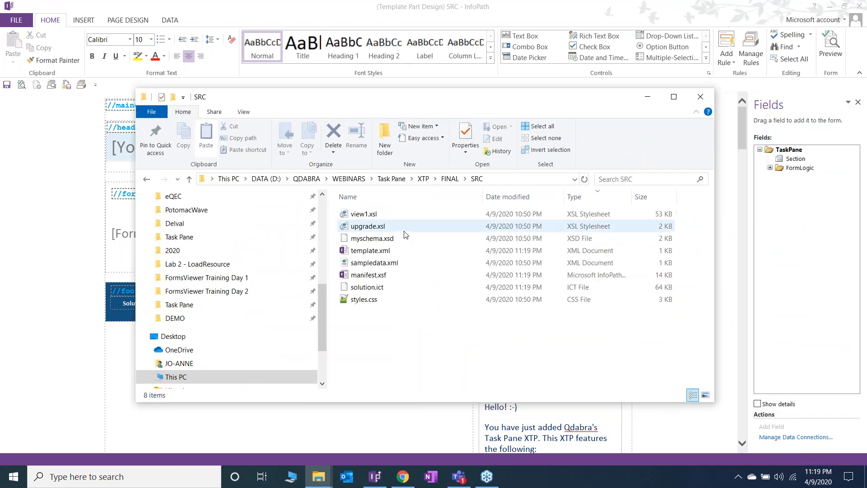
Open view1.xsl from the SRC folder in Notepad++.
{"action": "left_click", "coordinate": [380, 215]}
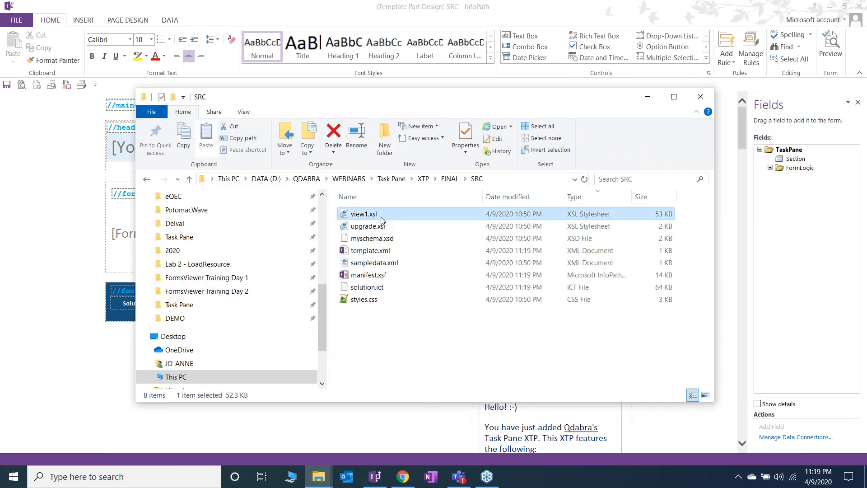
{"action": "right_click", "coordinate": [380, 217]}
{"action": "left_click", "coordinate": [417, 268]}
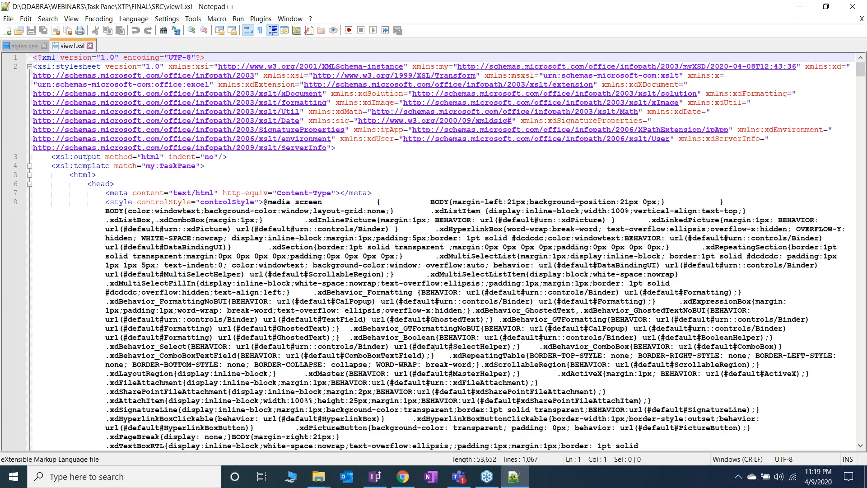
Switch back to InfoPath and show the rules of the //taskpane calculated value, adjusting the Rules pane width.
{"action": "left_click", "coordinate": [376, 479]}
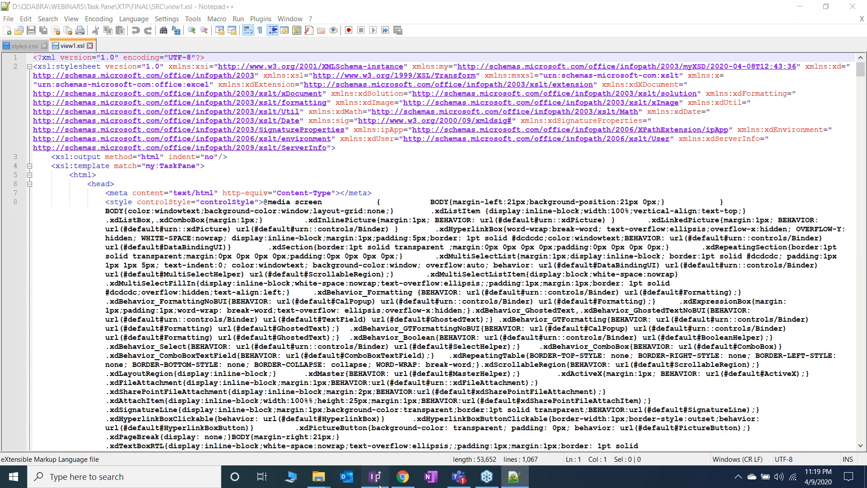
{"action": "left_click", "coordinate": [201, 107]}
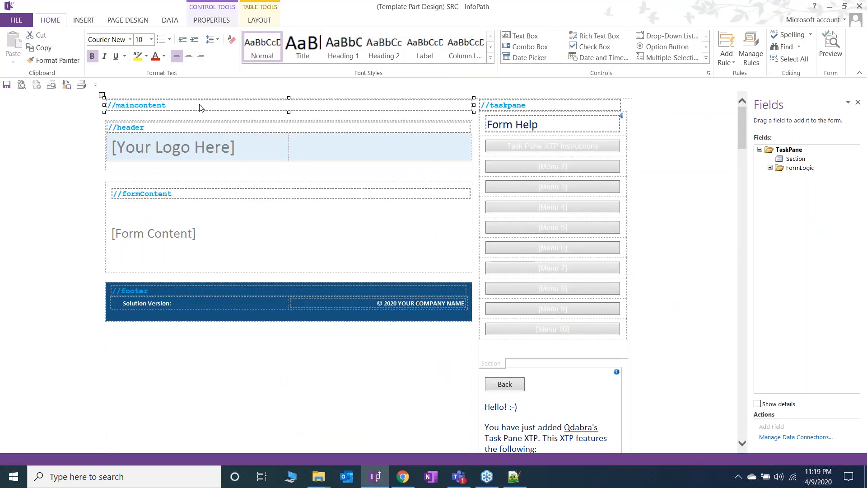
{"action": "left_click", "coordinate": [514, 109]}
{"action": "left_click", "coordinate": [751, 50]}
{"action": "left_click_drag", "start_coordinate": [744, 132], "coordinate": [682, 135]}
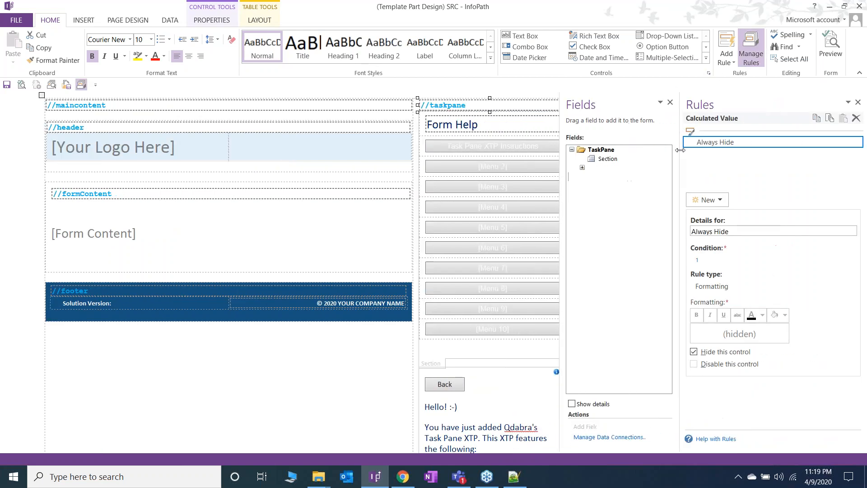
{"action": "left_click_drag", "start_coordinate": [680, 208], "coordinate": [756, 208]}
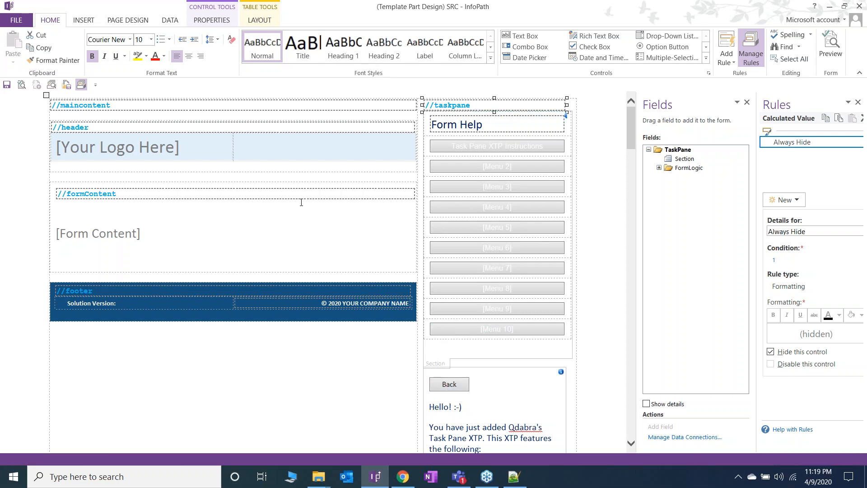
Switch to Notepad++, find all occurrences of //maincontent in view1.xsl, and go from the xsl:value-of match to the layout table's colgroup.
{"action": "left_click", "coordinate": [513, 481]}
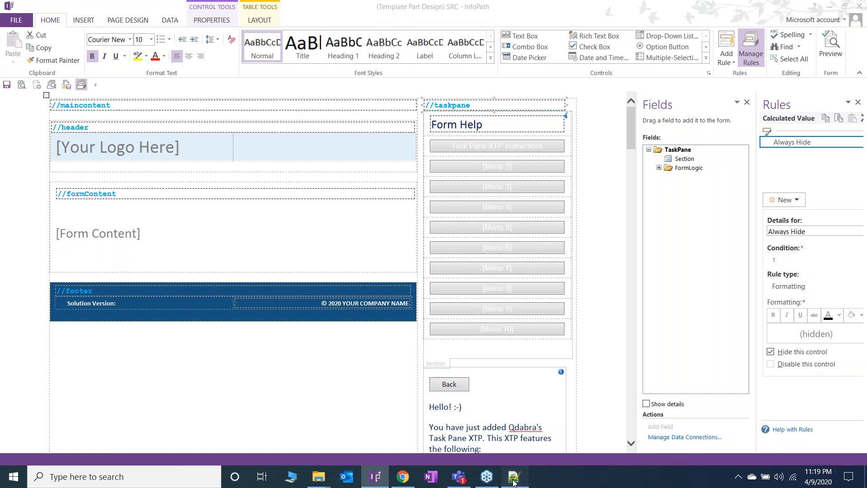
{"action": "scroll", "coordinate": [332, 247], "scroll_direction": "down", "scroll_amount": 10}
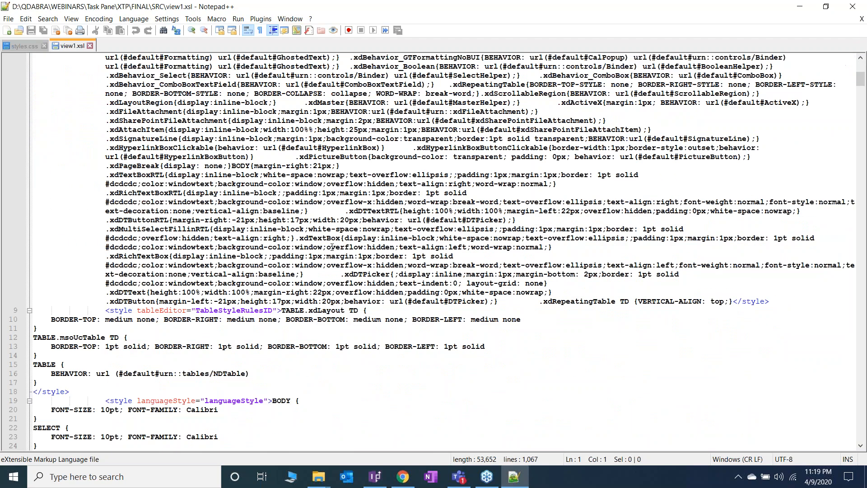
{"action": "scroll", "coordinate": [332, 247], "scroll_direction": "down", "scroll_amount": 5}
{"action": "key", "text": "ctrl+f"}
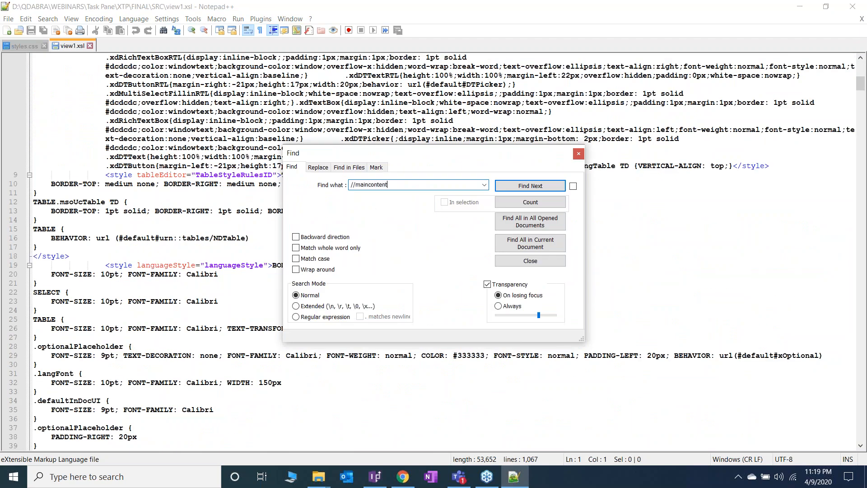
{"action": "left_click", "coordinate": [542, 248]}
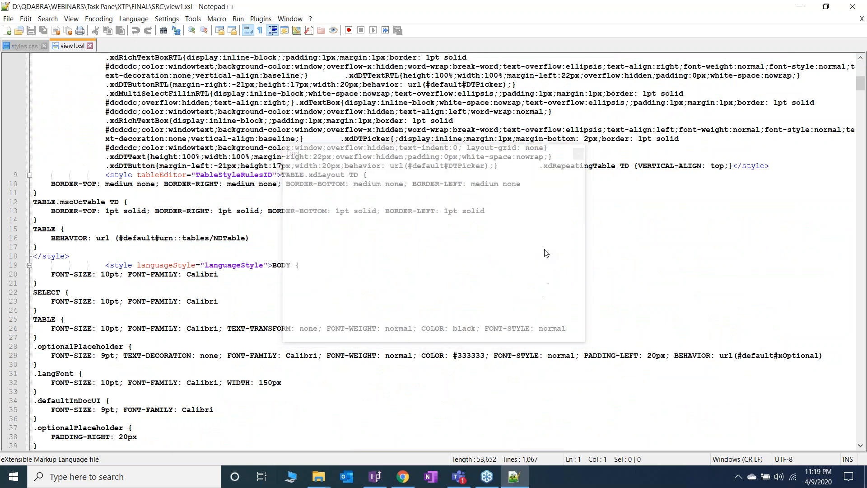
{"action": "double_click", "coordinate": [478, 407]}
{"action": "scroll", "coordinate": [430, 242], "scroll_direction": "up", "scroll_amount": 3}
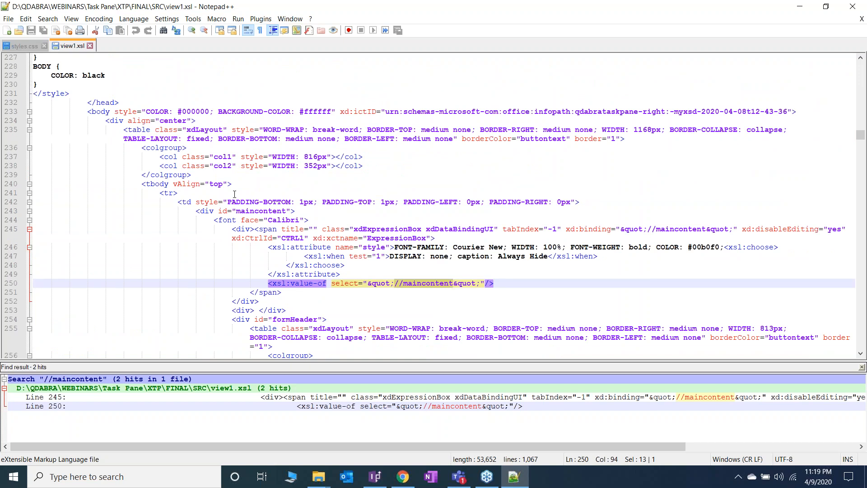
{"action": "left_click", "coordinate": [154, 147]}
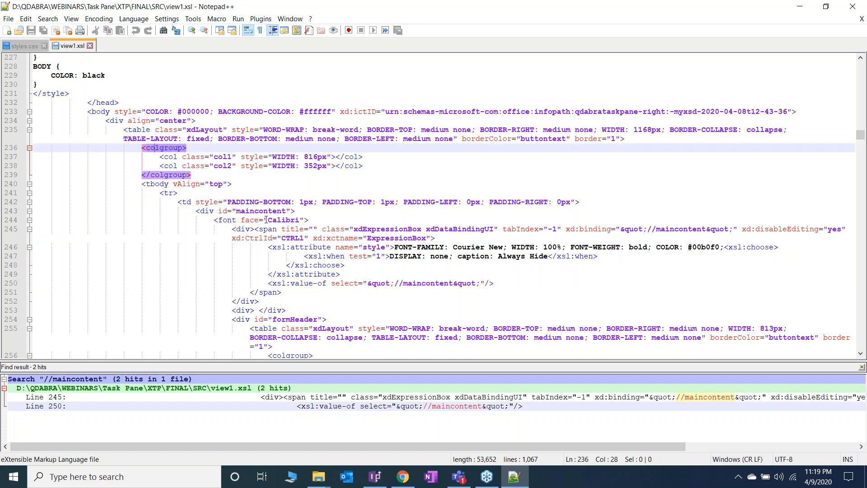
Switch to InfoPath and select the entire contents of the template part view.
{"action": "left_click", "coordinate": [374, 476]}
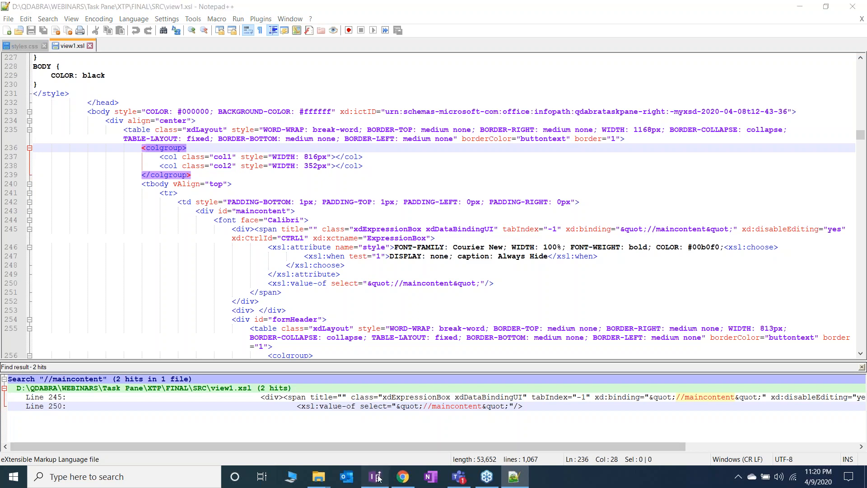
{"action": "left_click", "coordinate": [329, 350]}
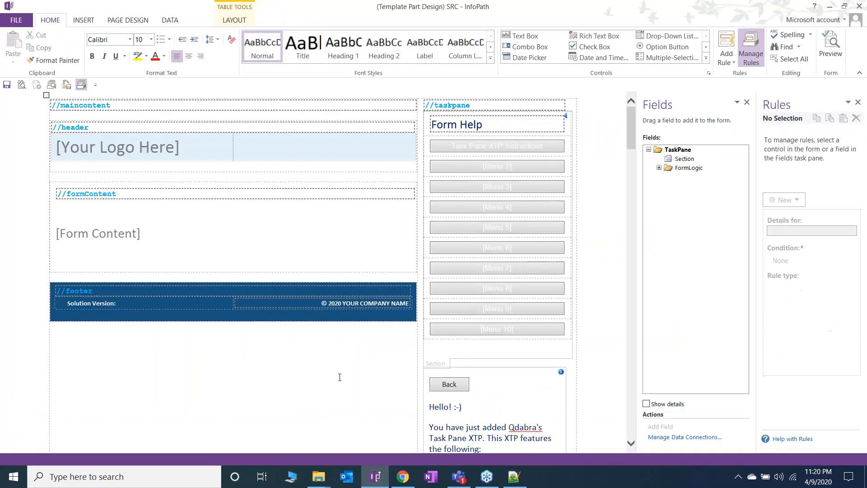
{"action": "key", "text": "ctrl+a"}
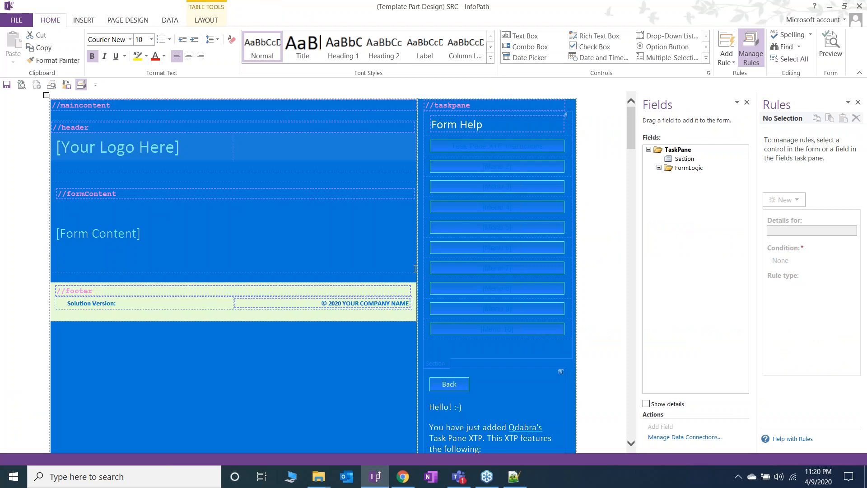
Switch back to view1.xsl in Notepad++ and highlight the class attributes of the col1 and col2 columns.
{"action": "left_click", "coordinate": [514, 476]}
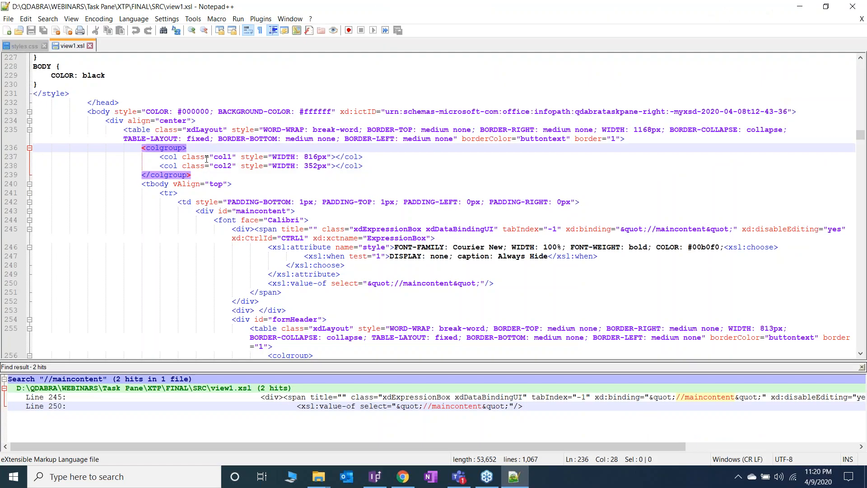
{"action": "left_click_drag", "start_coordinate": [182, 157], "coordinate": [237, 158]}
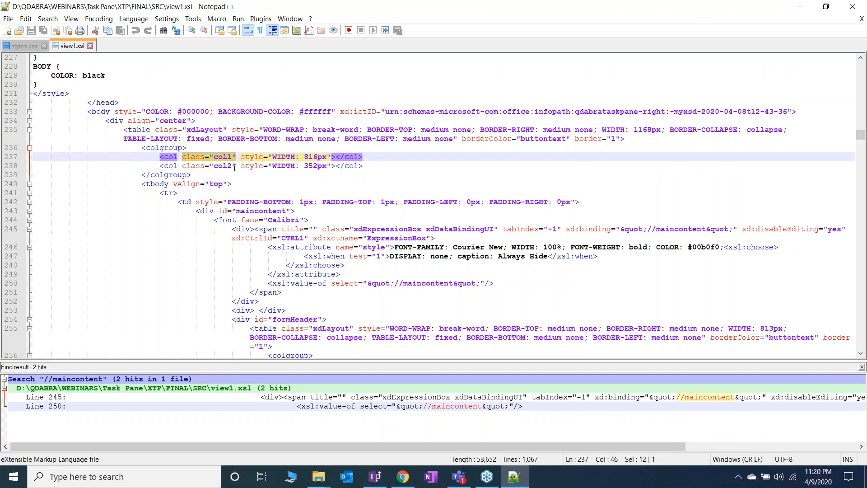
{"action": "left_click_drag", "start_coordinate": [232, 166], "coordinate": [183, 166]}
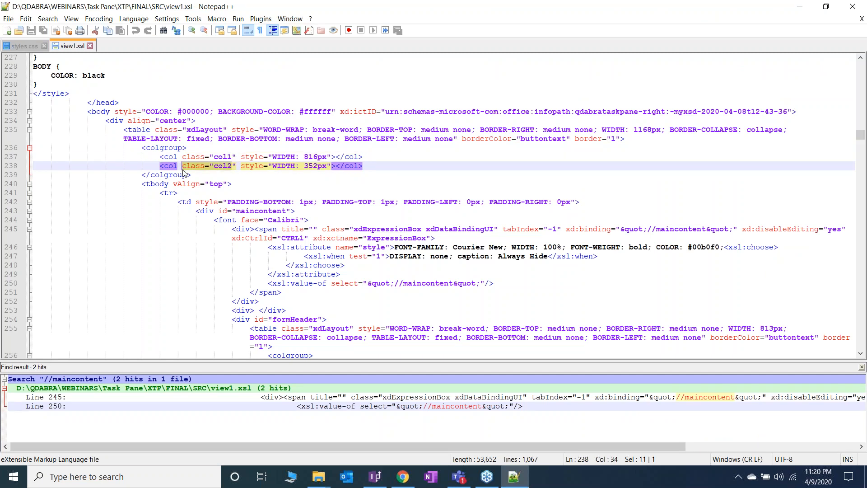
In styles.css, highlight the width values of the col.col1 and col.col2 rules.
{"action": "left_click", "coordinate": [21, 48]}
{"action": "scroll", "coordinate": [184, 205], "scroll_direction": "up", "scroll_amount": 7}
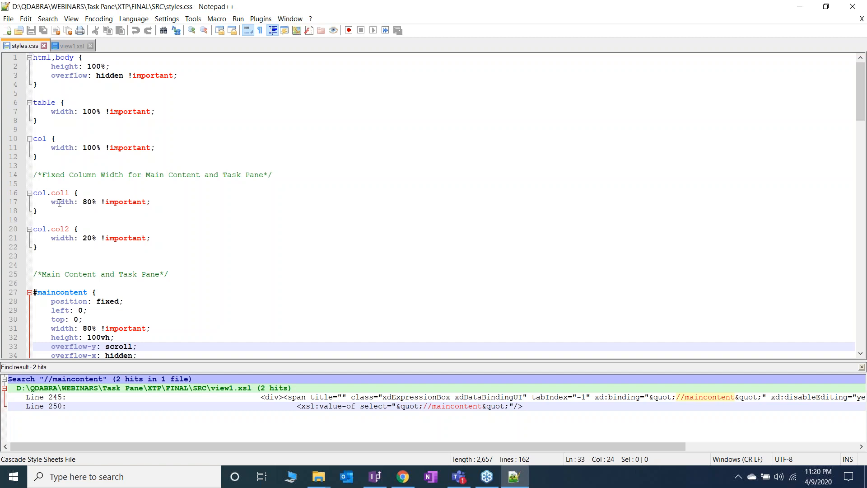
{"action": "left_click_drag", "start_coordinate": [83, 203], "coordinate": [96, 204]}
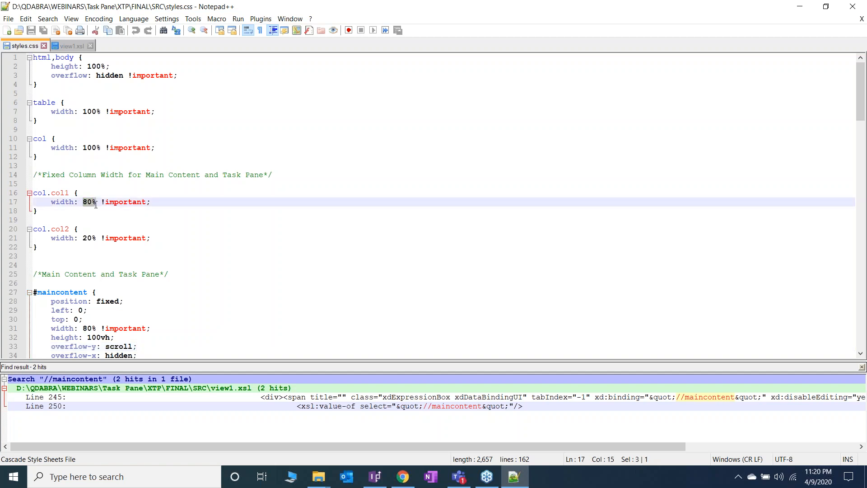
{"action": "left_click", "coordinate": [68, 229]}
{"action": "left_click", "coordinate": [83, 239]}
{"action": "left_click_drag", "start_coordinate": [83, 238], "coordinate": [96, 238]}
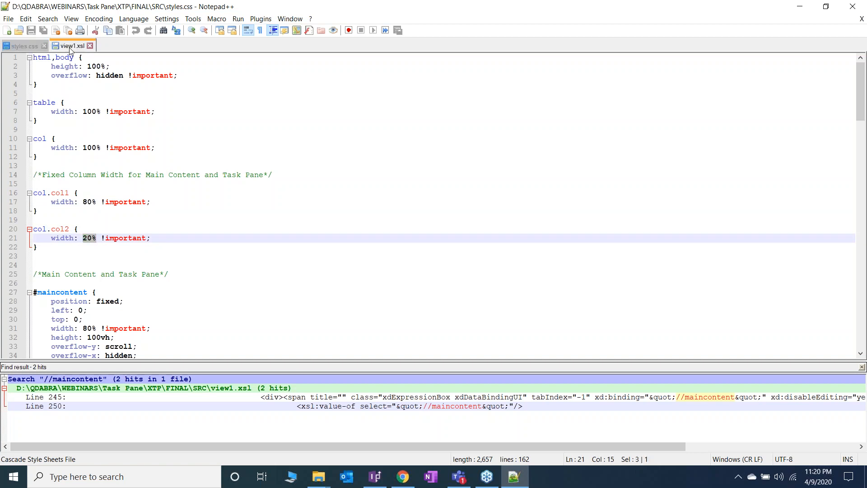
In view1.xsl, highlight the col1 class attribute, then locate the //maincontent expression and the id of its enclosing div.
{"action": "left_click", "coordinate": [69, 46]}
{"action": "left_click_drag", "start_coordinate": [182, 156], "coordinate": [236, 157]}
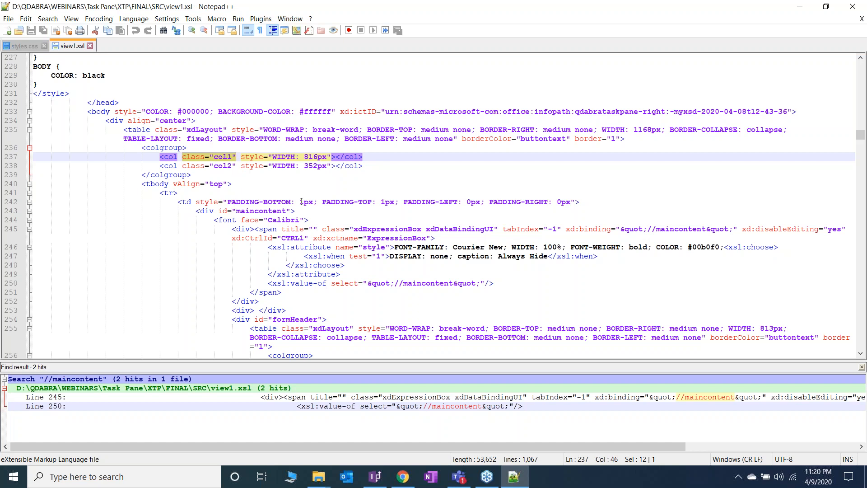
{"action": "scroll", "coordinate": [301, 202], "scroll_direction": "down", "scroll_amount": 2}
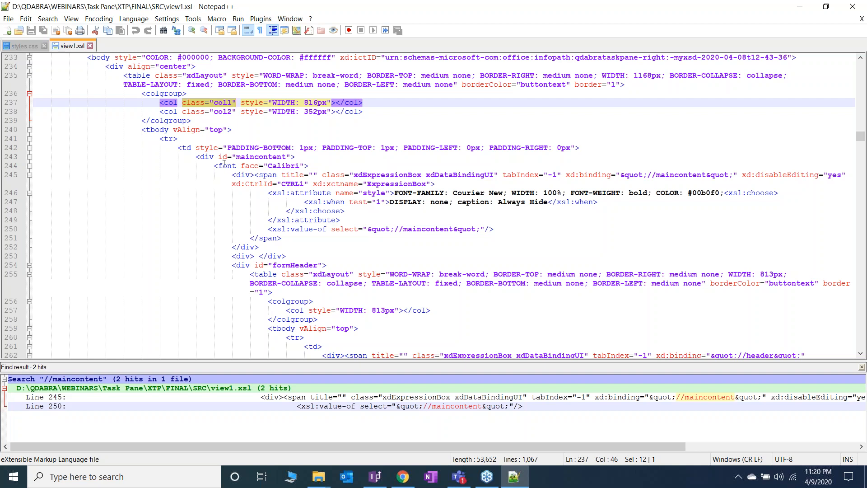
{"action": "left_click", "coordinate": [413, 405]}
{"action": "double_click", "coordinate": [413, 405]}
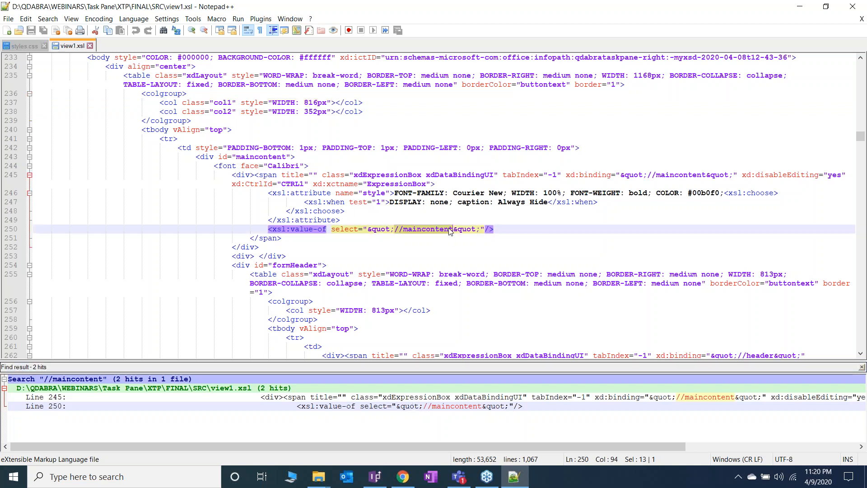
{"action": "left_click", "coordinate": [203, 157]}
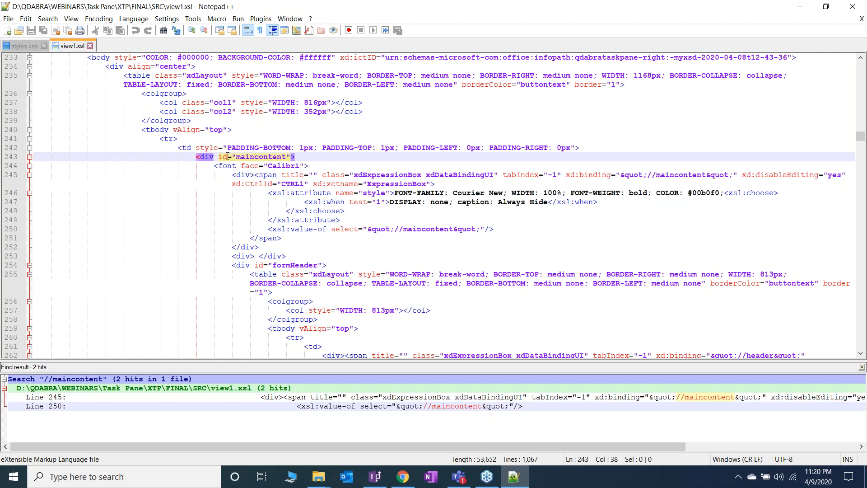
{"action": "double_click", "coordinate": [253, 156]}
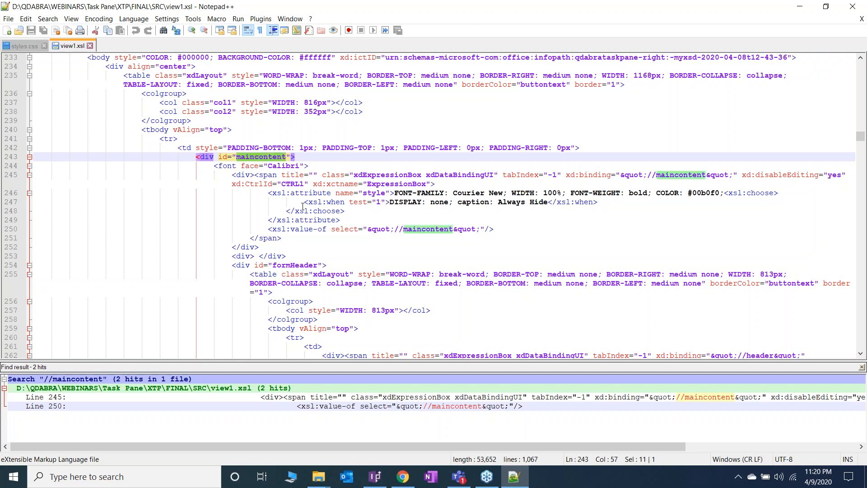
{"action": "left_click_drag", "start_coordinate": [370, 215], "coordinate": [373, 217]}
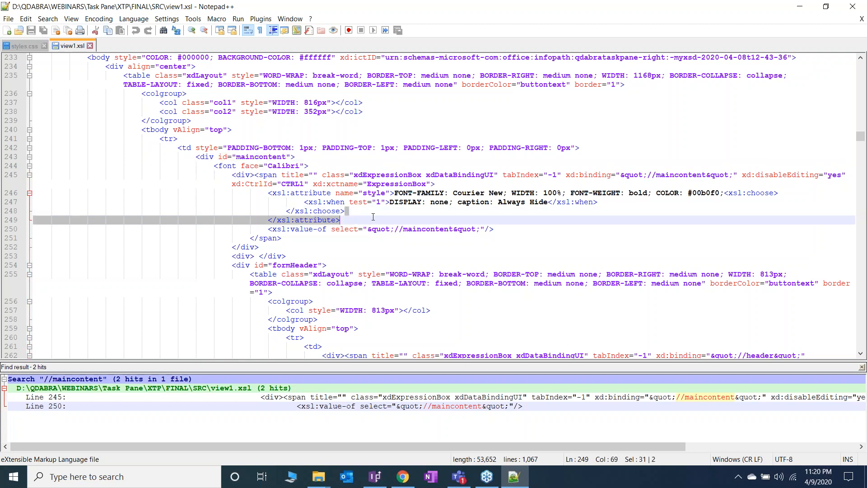
Find all occurrences of //taskpane in view1.xsl, go to the xsl:value-of match, and select the enclosing div's id.
{"action": "key", "text": "ctrl+f"}
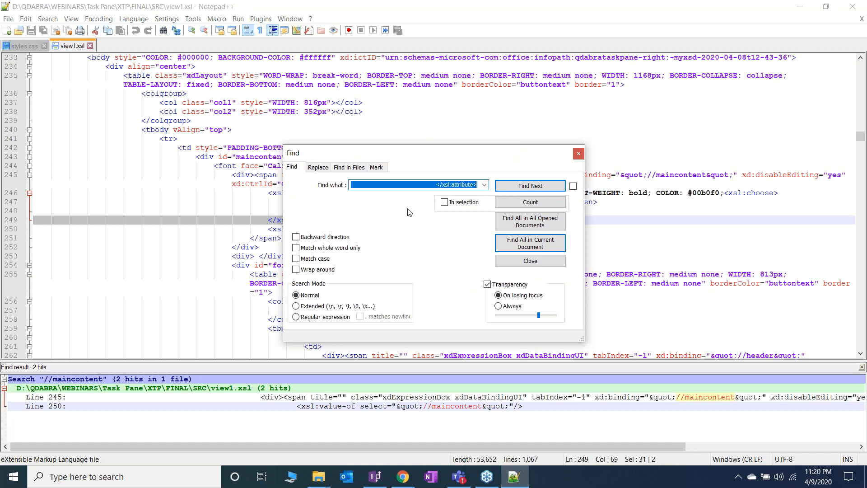
{"action": "left_click", "coordinate": [578, 153]}
{"action": "left_click", "coordinate": [342, 169]}
{"action": "key", "text": "ctrl+f"}
{"action": "type", "text": "//"}
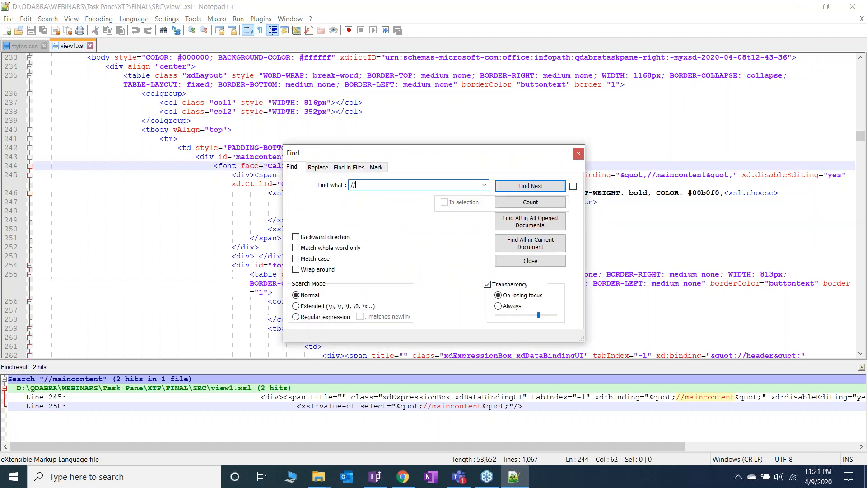
{"action": "type", "text": "taskpane"}
{"action": "left_click", "coordinate": [530, 243]}
{"action": "double_click", "coordinate": [361, 405]}
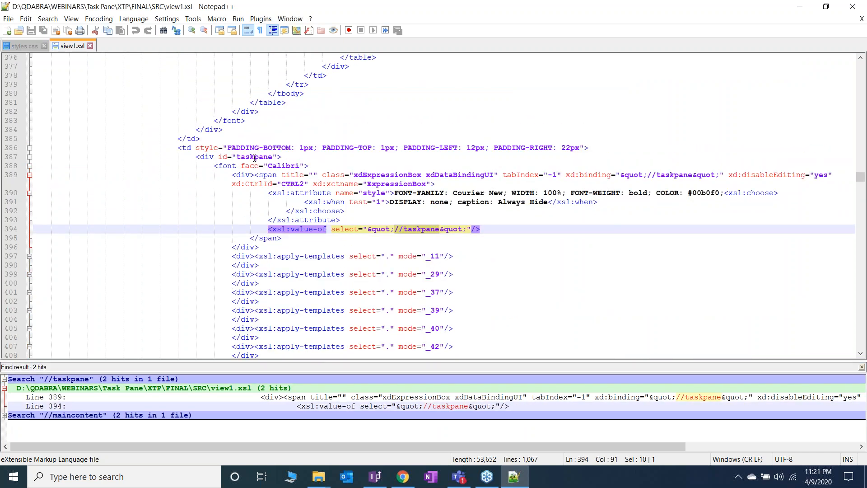
{"action": "double_click", "coordinate": [254, 157]}
In styles.css, examine the position, left, right and top declarations of the #maincontent and #taskpane rules.
{"action": "left_click", "coordinate": [19, 46]}
{"action": "scroll", "coordinate": [158, 212], "scroll_direction": "down", "scroll_amount": 4}
{"action": "scroll", "coordinate": [158, 212], "scroll_direction": "down", "scroll_amount": 2}
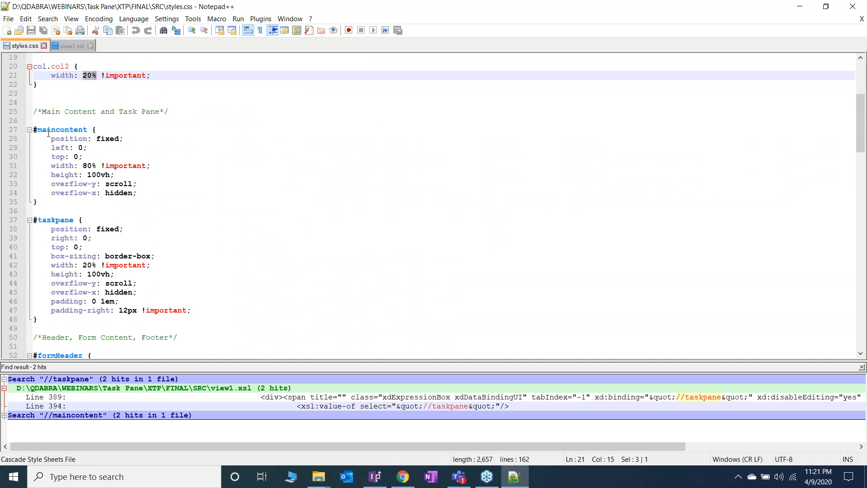
{"action": "left_click_drag", "start_coordinate": [51, 139], "coordinate": [126, 139]}
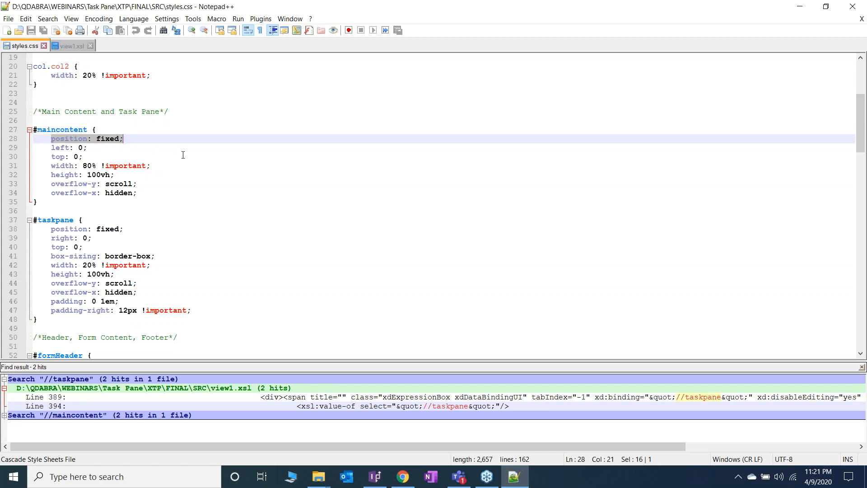
{"action": "left_click", "coordinate": [84, 229]}
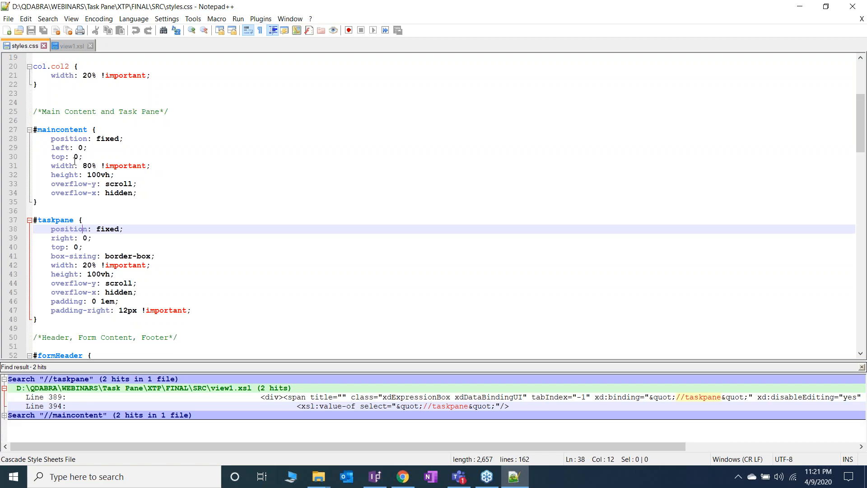
{"action": "left_click", "coordinate": [82, 156]}
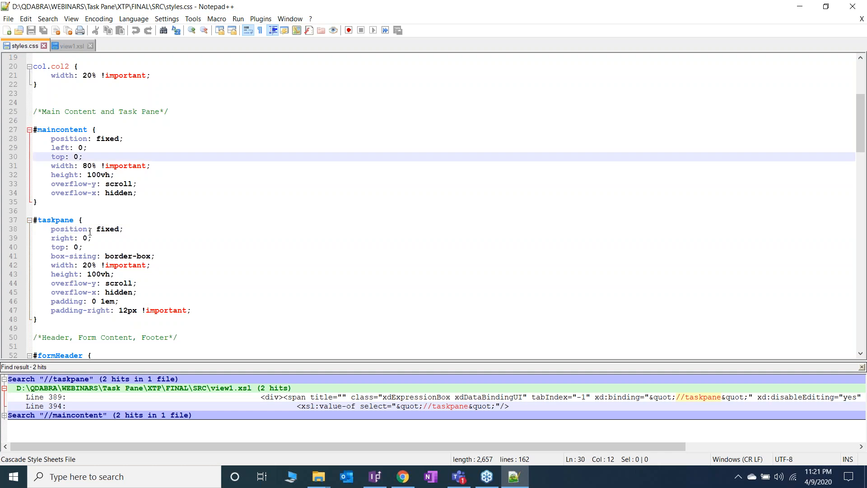
{"action": "left_click", "coordinate": [68, 238]}
{"action": "left_click", "coordinate": [99, 246]}
{"action": "scroll", "coordinate": [121, 220], "scroll_direction": "down", "scroll_amount": 1}
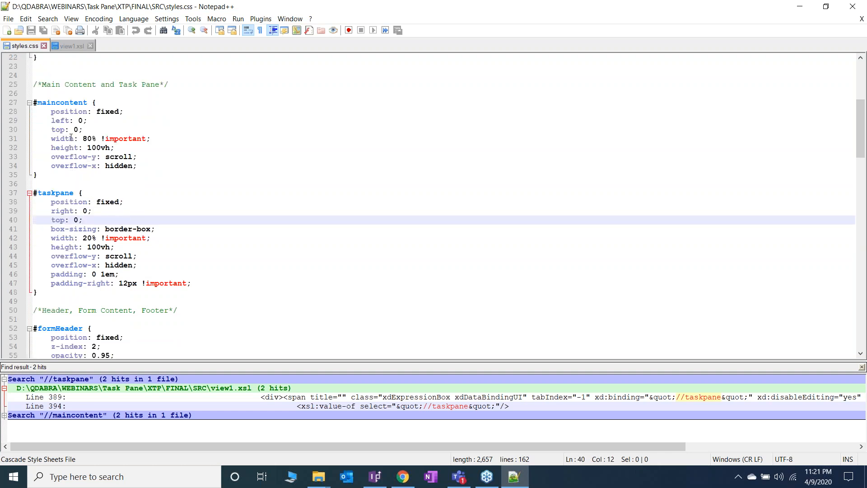
Examine the width declarations of #maincontent and #taskpane and the height declaration of #maincontent.
{"action": "left_click", "coordinate": [96, 138]}
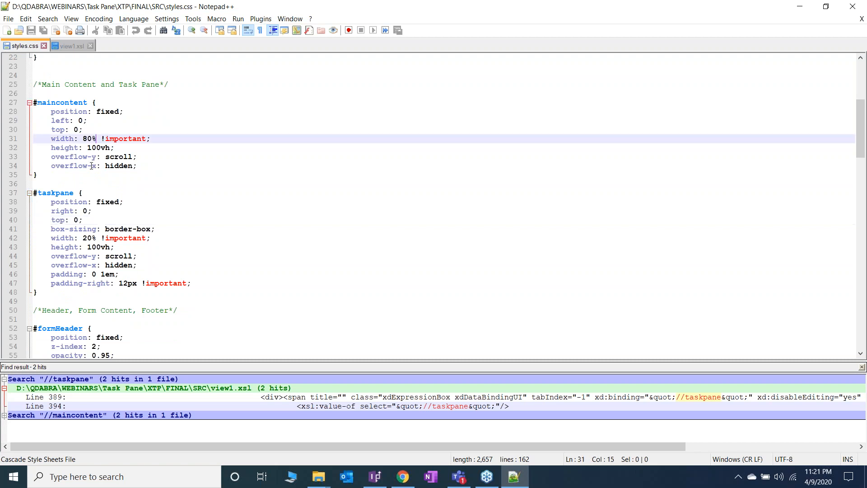
{"action": "left_click", "coordinate": [96, 237]}
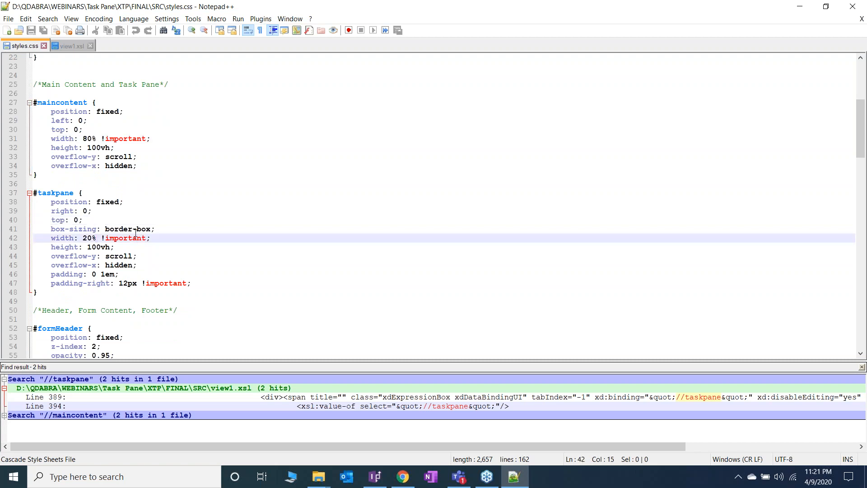
{"action": "left_click", "coordinate": [93, 147]}
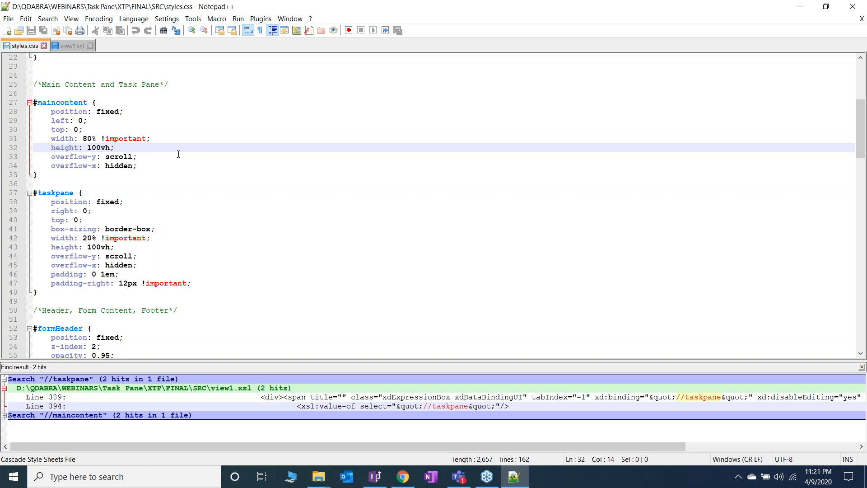
Highlight the overflow-y: scroll declarations in the #maincontent and #taskpane rules.
{"action": "left_click", "coordinate": [71, 157]}
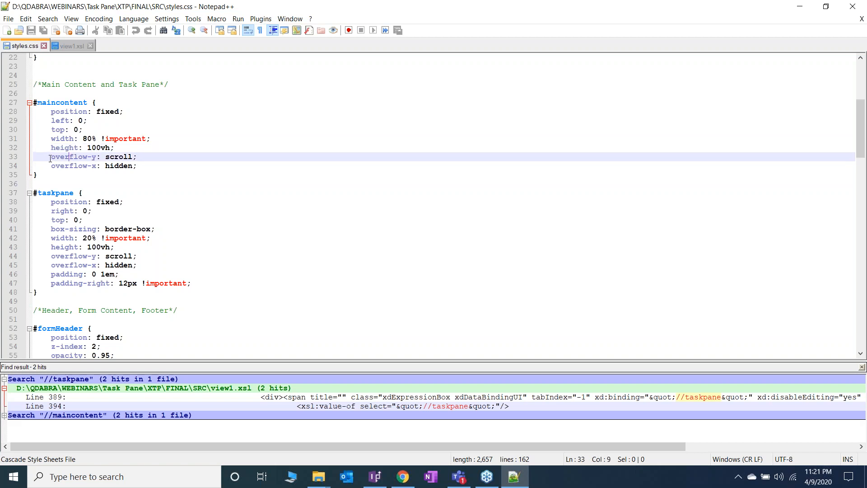
{"action": "left_click_drag", "start_coordinate": [51, 158], "coordinate": [137, 156]}
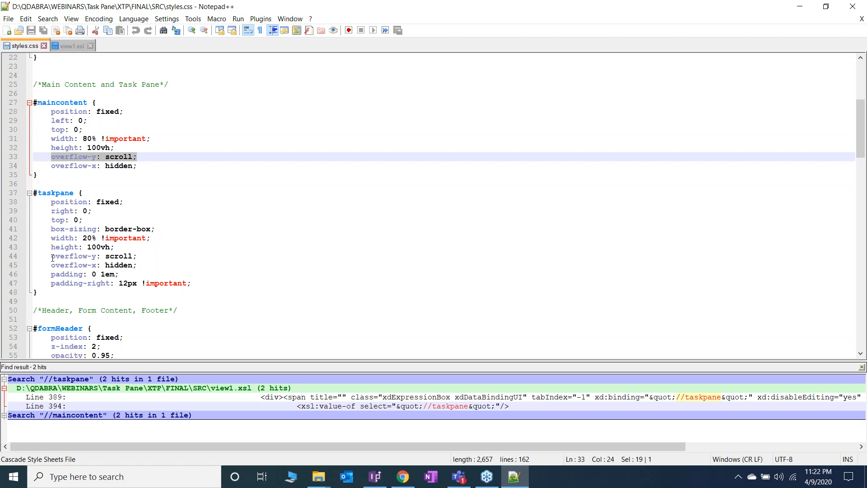
{"action": "left_click_drag", "start_coordinate": [53, 258], "coordinate": [147, 256]}
{"action": "scroll", "coordinate": [147, 255], "scroll_direction": "down", "scroll_amount": 1}
{"action": "scroll", "coordinate": [147, 255], "scroll_direction": "up", "scroll_amount": 1}
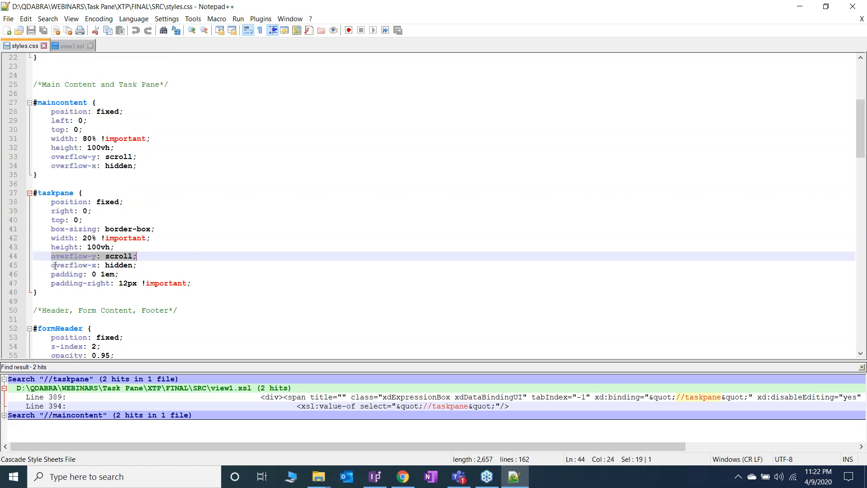
Examine the overflow-x and padding declarations of the #taskpane rule and the header, content and footer rules below it.
{"action": "left_click_drag", "start_coordinate": [51, 265], "coordinate": [138, 266]}
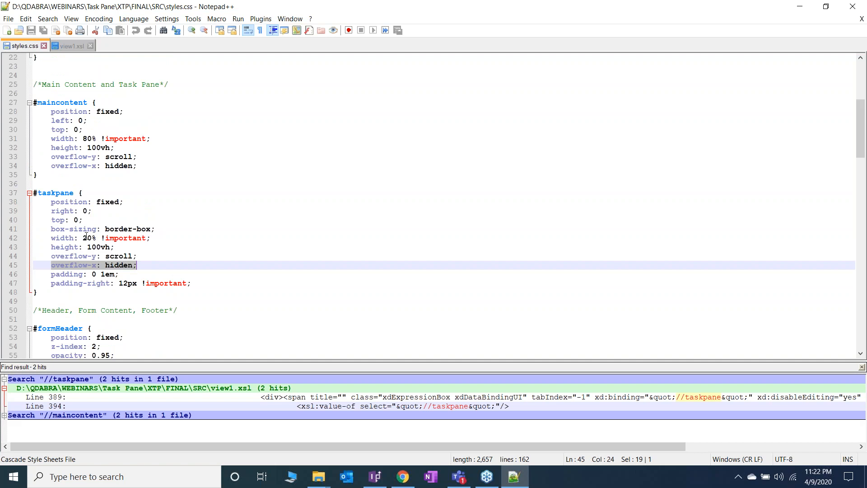
{"action": "scroll", "coordinate": [142, 262], "scroll_direction": "down", "scroll_amount": 1}
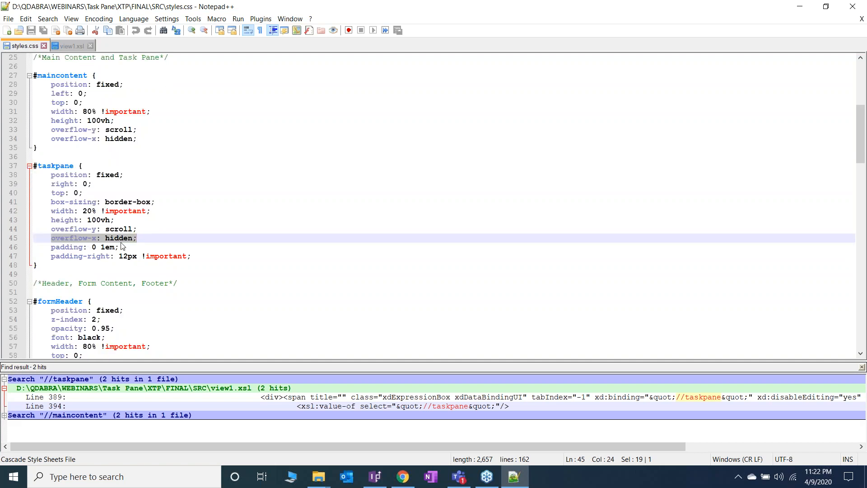
{"action": "scroll", "coordinate": [161, 248], "scroll_direction": "down", "scroll_amount": 1}
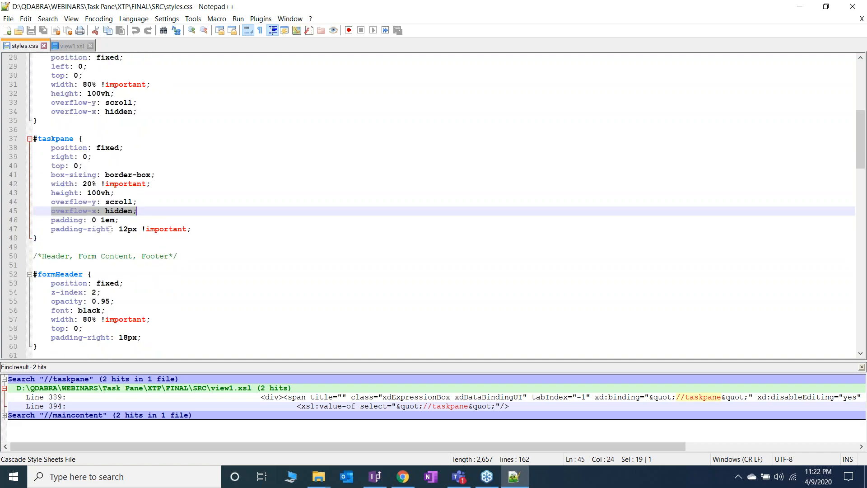
{"action": "left_click", "coordinate": [87, 229]}
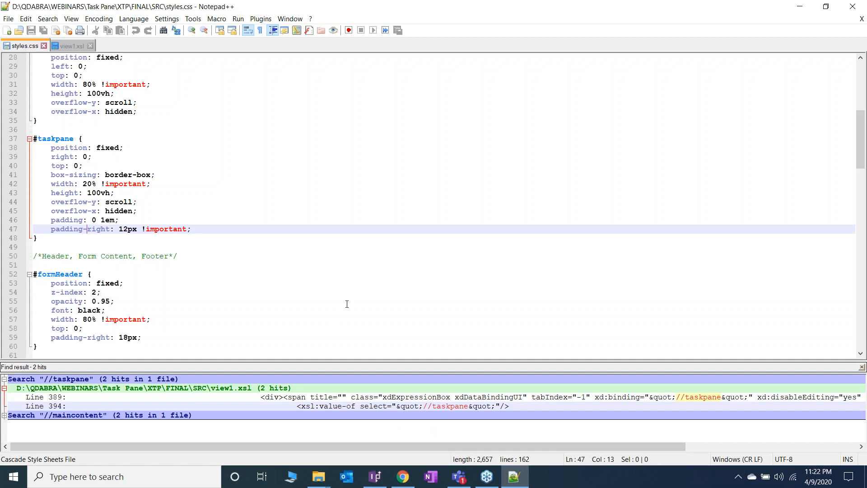
{"action": "scroll", "coordinate": [347, 303], "scroll_direction": "down", "scroll_amount": 4}
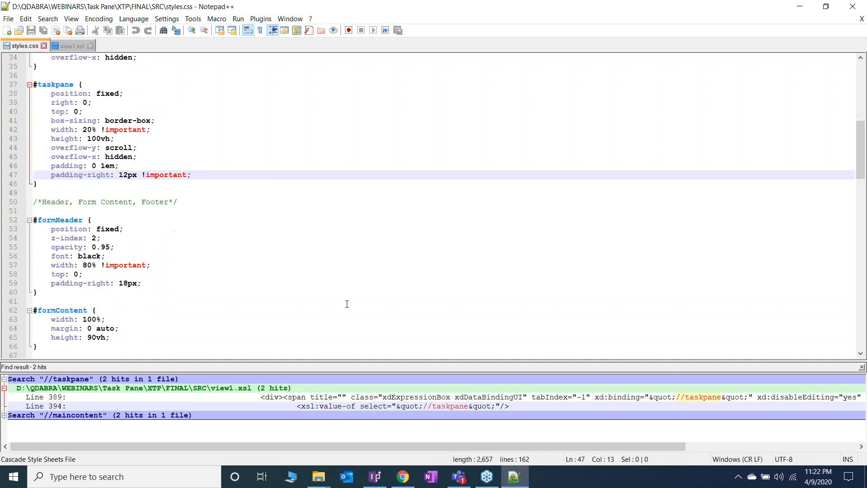
{"action": "scroll", "coordinate": [346, 303], "scroll_direction": "down", "scroll_amount": 1}
Switch to the published Donation Dashboard form in Chrome and test scrolling through its main content.
{"action": "left_click", "coordinate": [410, 484]}
{"action": "scroll", "coordinate": [430, 323], "scroll_direction": "down", "scroll_amount": 4}
{"action": "scroll", "coordinate": [429, 323], "scroll_direction": "up", "scroll_amount": 6}
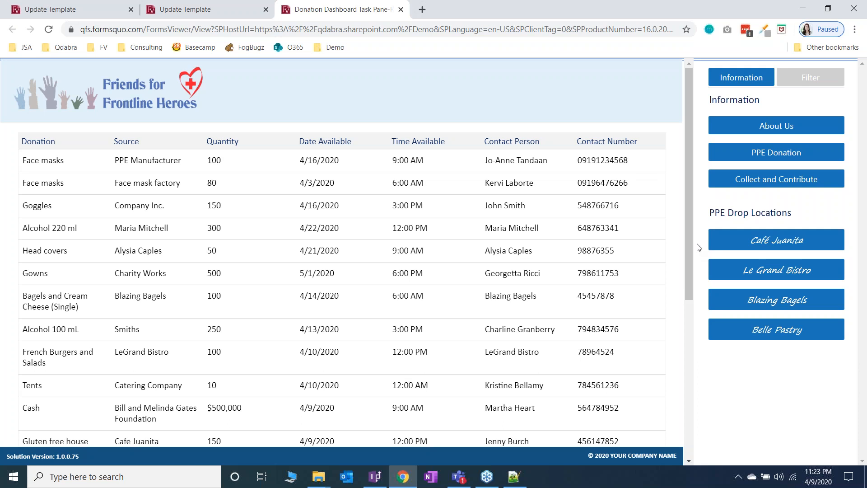
Test the form's layout in a narrower browser window, restore the window to full size and recheck the content scrolling.
{"action": "left_click", "coordinate": [828, 9]}
{"action": "left_click_drag", "start_coordinate": [862, 112], "coordinate": [776, 128]}
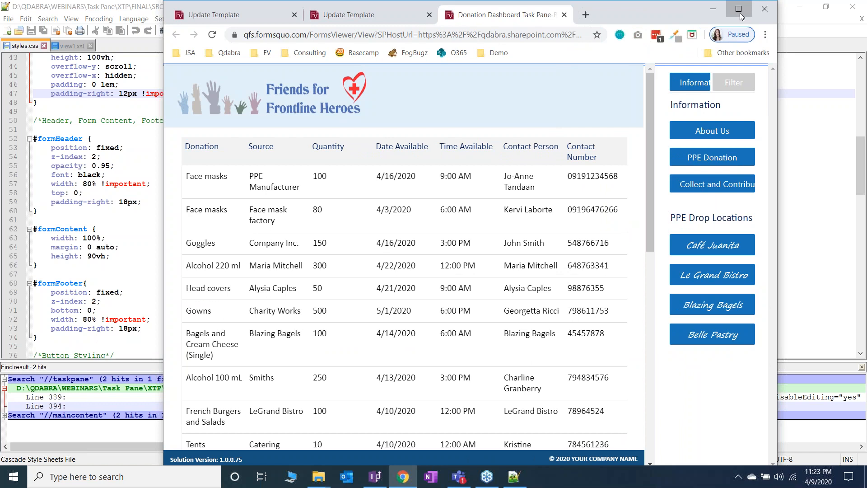
{"action": "left_click", "coordinate": [739, 10]}
{"action": "scroll", "coordinate": [548, 219], "scroll_direction": "down", "scroll_amount": 2}
{"action": "scroll", "coordinate": [549, 220], "scroll_direction": "up", "scroll_amount": 2}
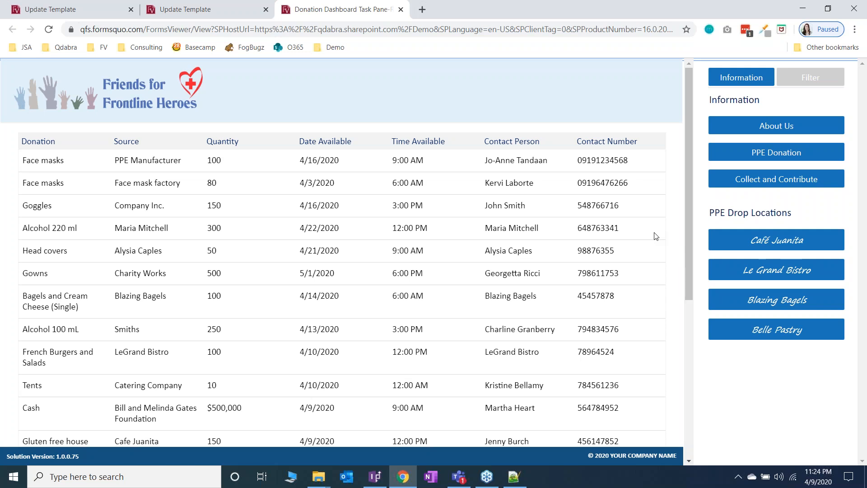
Close the second Update Template page and open the Custom Sample-Right bookmark from the Demo folder in a new browser tab.
{"action": "left_click", "coordinate": [266, 10]}
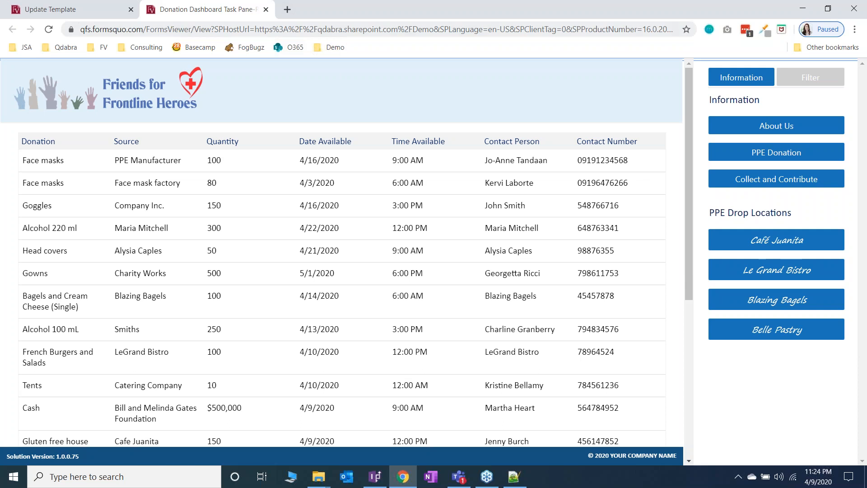
{"action": "left_click", "coordinate": [287, 10]}
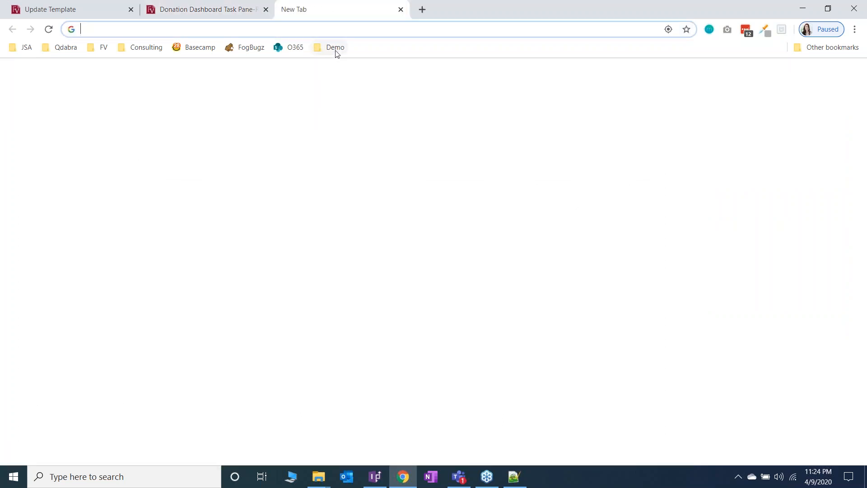
{"action": "left_click", "coordinate": [336, 51]}
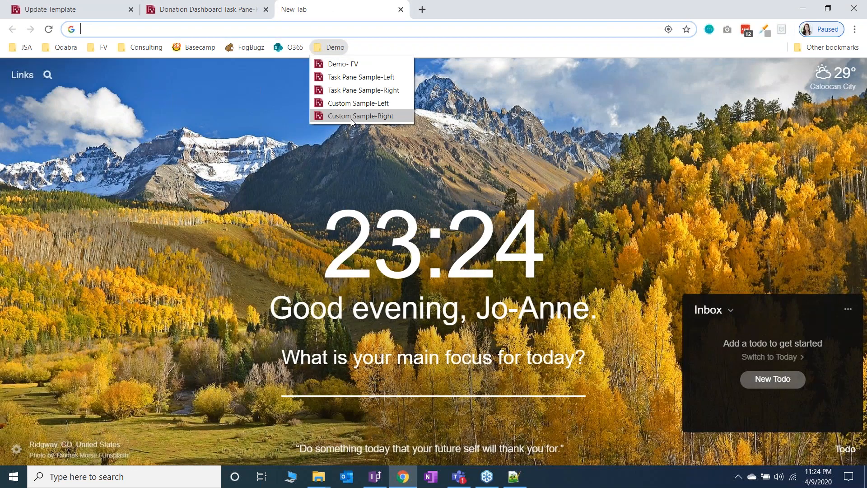
{"action": "left_click", "coordinate": [350, 116]}
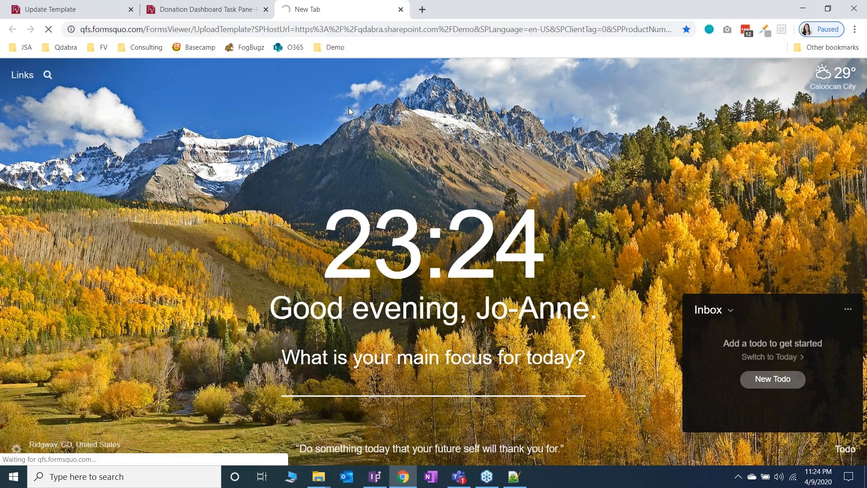